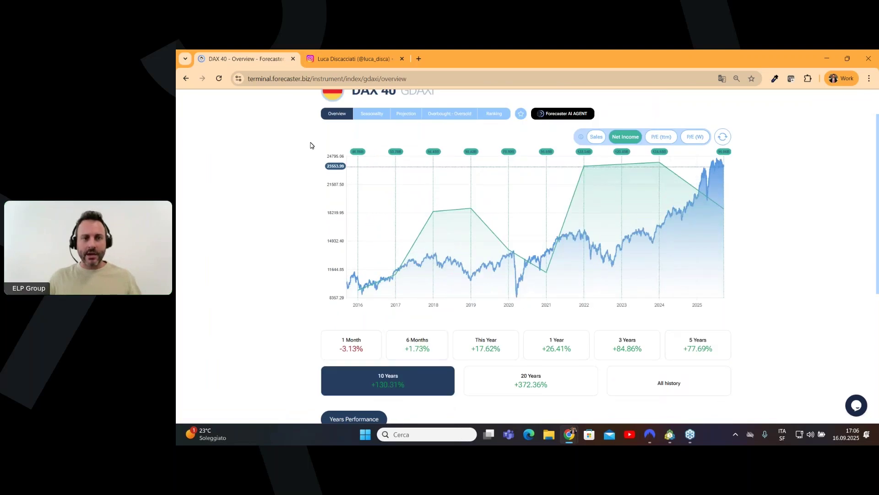
# Scroll the DAX 40 overview and choose the 10 Years period, showing +130.31% performance.
pyautogui.scroll(1, 310, 143)
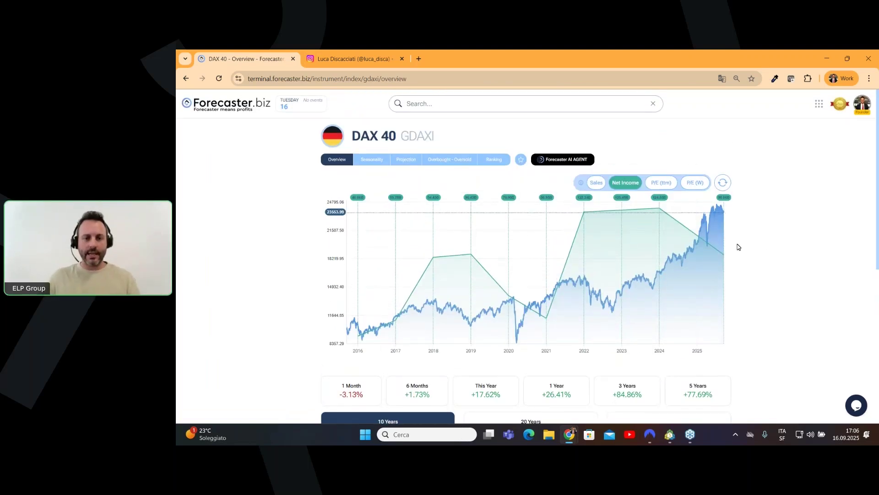
pyautogui.scroll(-1, 738, 247)
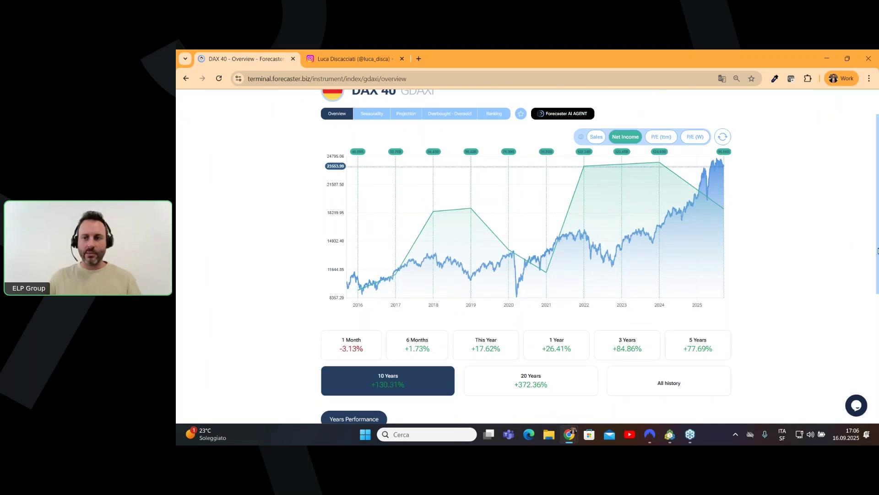
pyautogui.scroll(1, 794, 284)
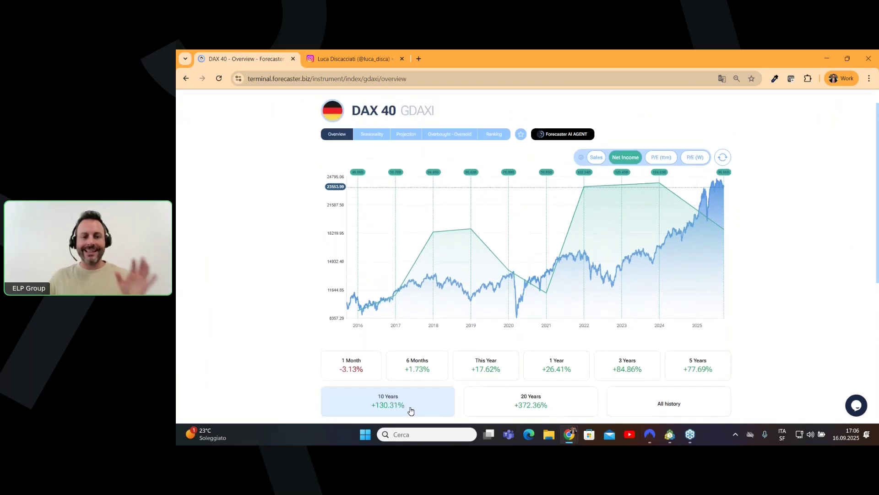
pyautogui.click(410, 411)
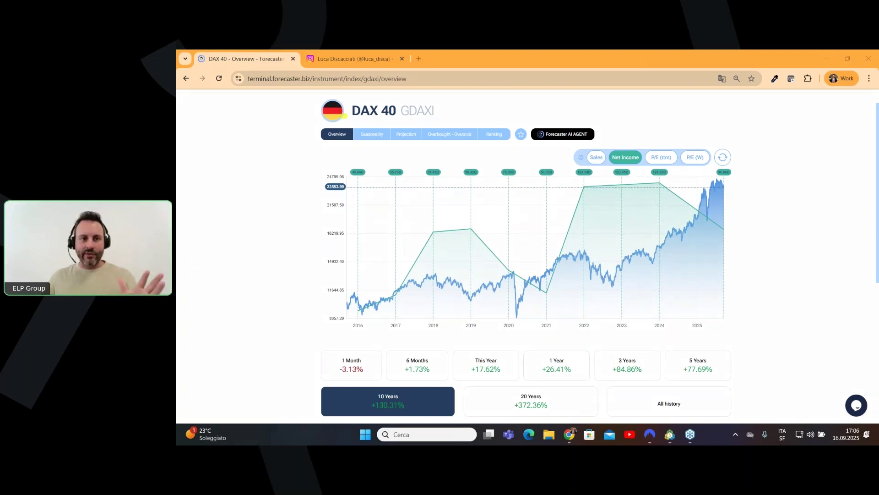
# Circle the Overview tab and Net Income, trace the 2022–2024 price dip, and arrow Net Income.
pyautogui.moveTo(326, 120)
pyautogui.mouseDown()
pyautogui.moveTo(347, 147)
pyautogui.moveTo(351, 122)
pyautogui.mouseUp()
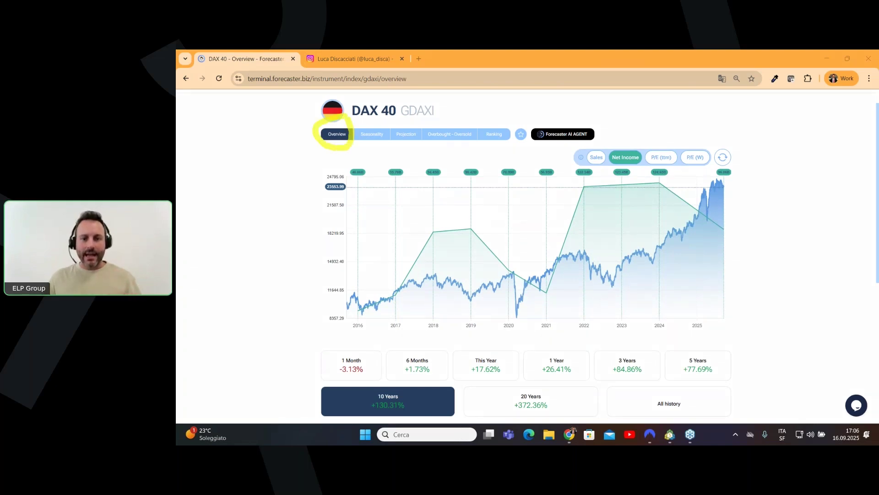
pyautogui.moveTo(586, 255)
pyautogui.mouseDown()
pyautogui.moveTo(606, 284)
pyautogui.moveTo(632, 252)
pyautogui.moveTo(648, 265)
pyautogui.moveTo(681, 231)
pyautogui.mouseUp()
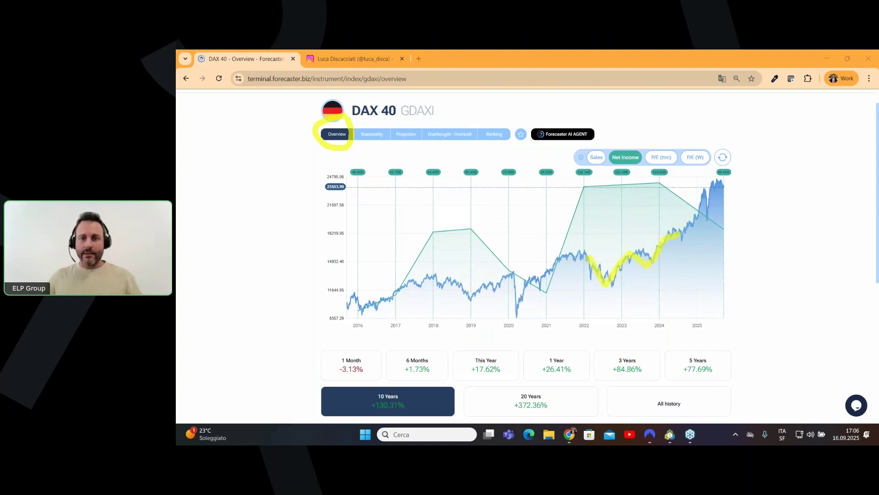
pyautogui.moveTo(636, 140)
pyautogui.mouseDown()
pyautogui.moveTo(609, 155)
pyautogui.moveTo(636, 174)
pyautogui.moveTo(628, 134)
pyautogui.mouseUp()
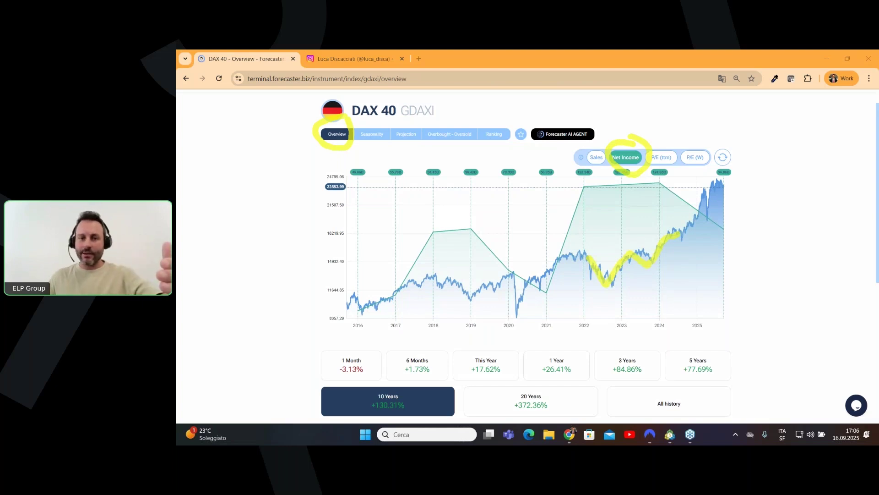
pyautogui.moveTo(631, 112); pyautogui.dragTo(631, 134)
pyautogui.moveTo(619, 126); pyautogui.dragTo(629, 139)
pyautogui.moveTo(649, 120); pyautogui.dragTo(636, 135)
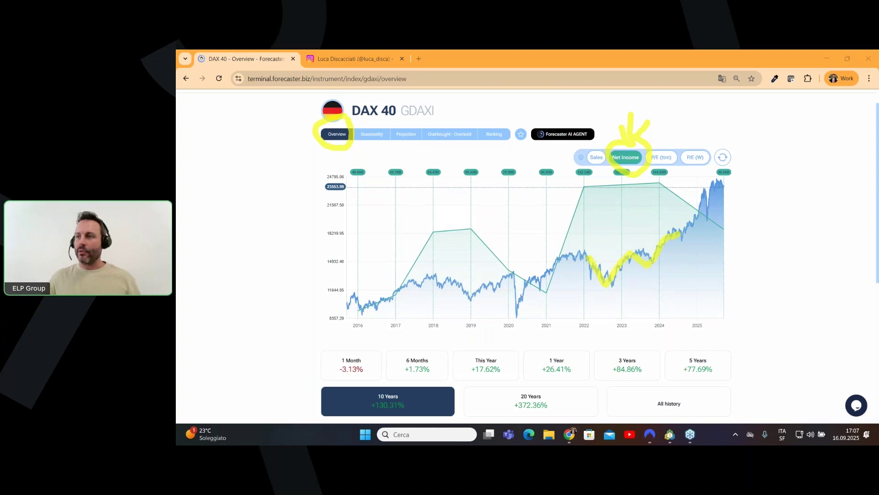
# Compare the Sales, P/E (ttm) and P/E (W) overlays, then return the chart to Net Income.
pyautogui.click(597, 157)
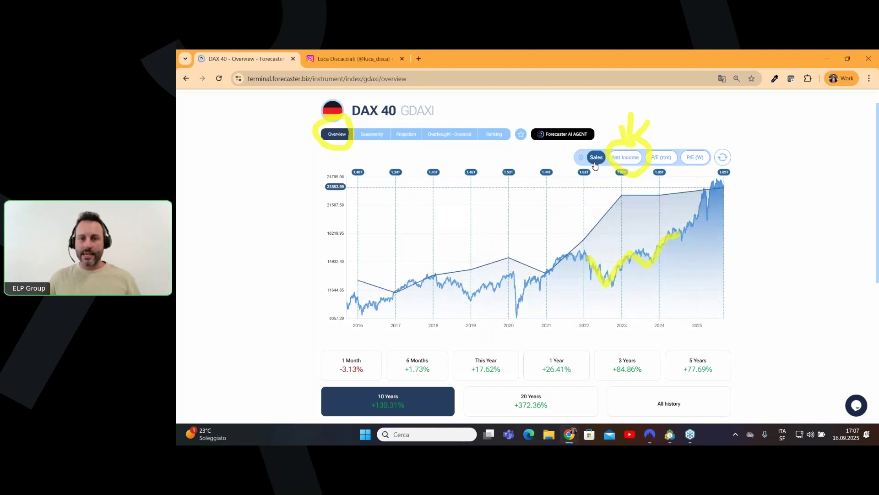
pyautogui.click(669, 158)
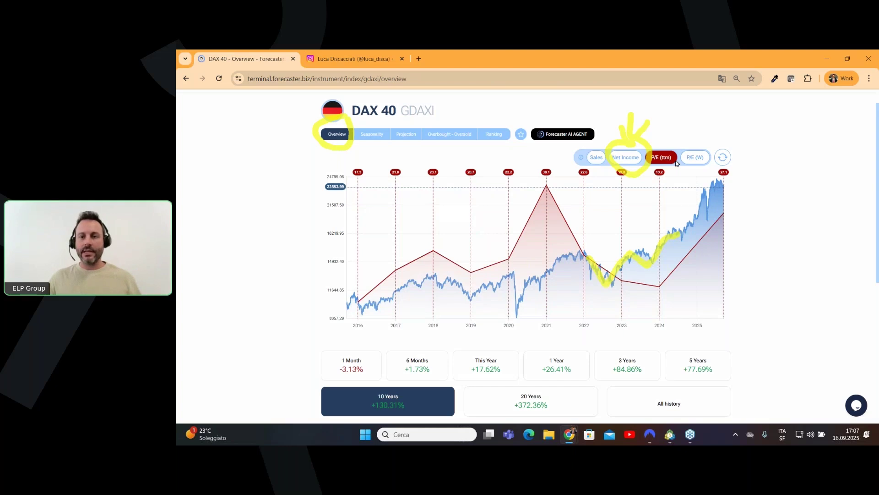
pyautogui.click(699, 160)
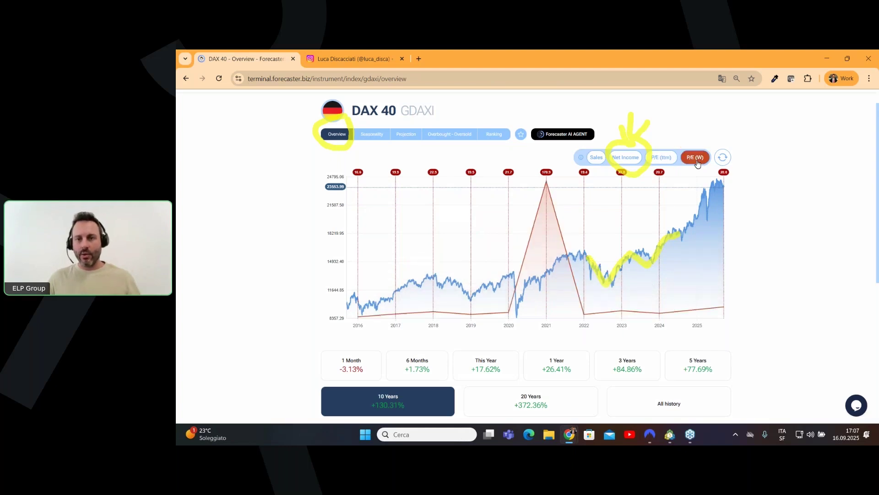
pyautogui.click(626, 158)
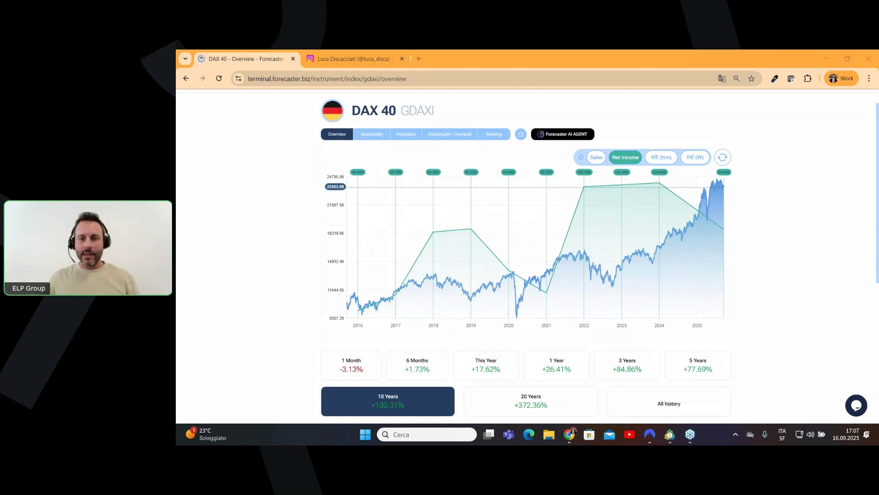
# Highlight the net income declines after the 2024 peak and from 2019 into 2020, marking 2020.
pyautogui.moveTo(657, 183); pyautogui.dragTo(725, 230)
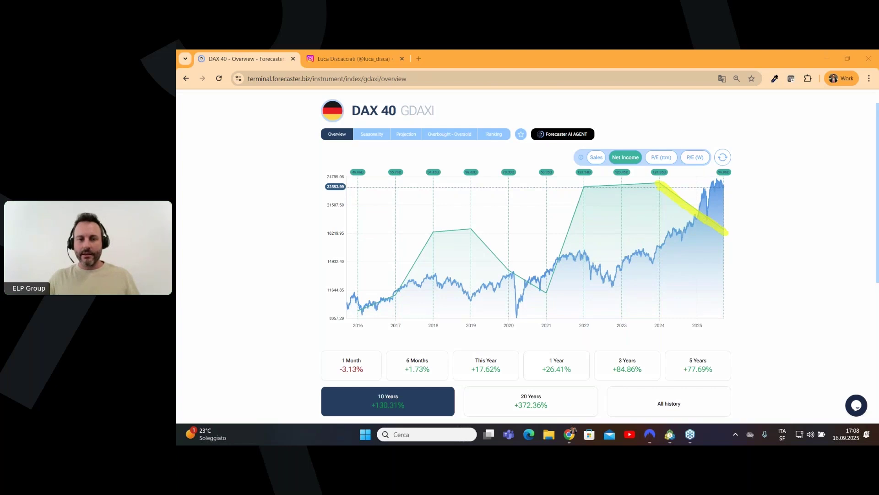
pyautogui.moveTo(468, 228); pyautogui.dragTo(507, 269)
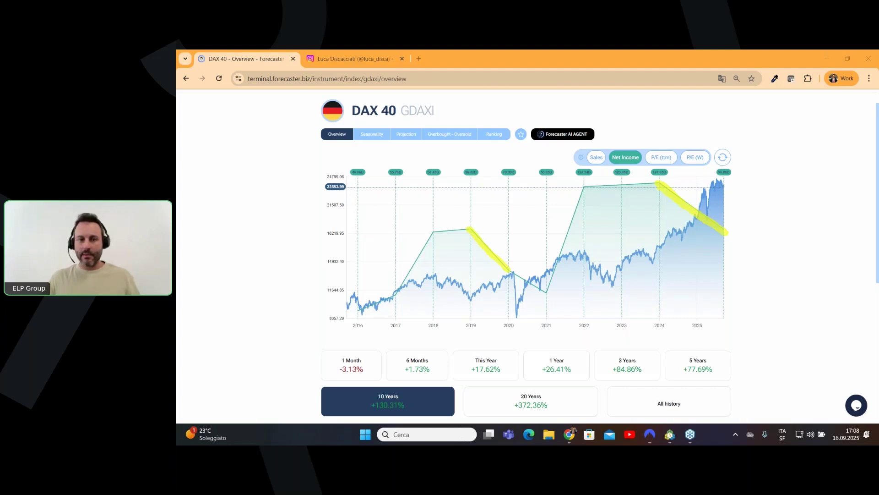
pyautogui.moveTo(520, 232); pyautogui.dragTo(514, 263)
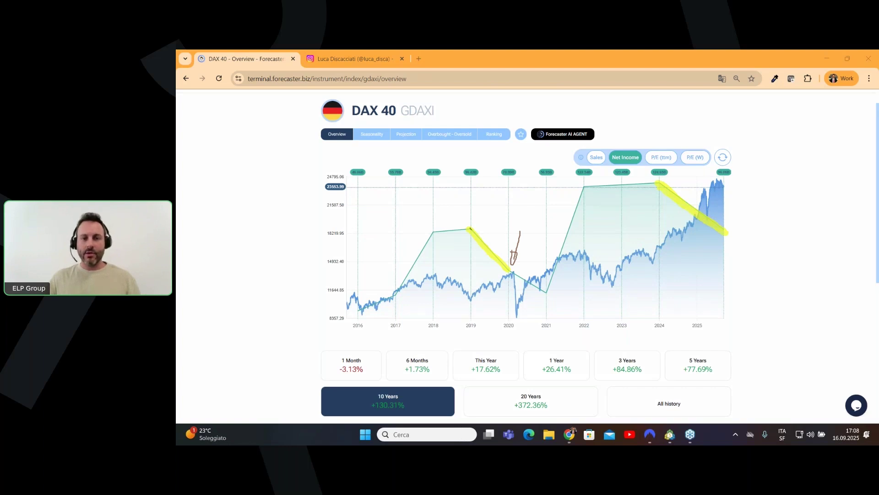
pyautogui.moveTo(471, 229); pyautogui.dragTo(508, 272)
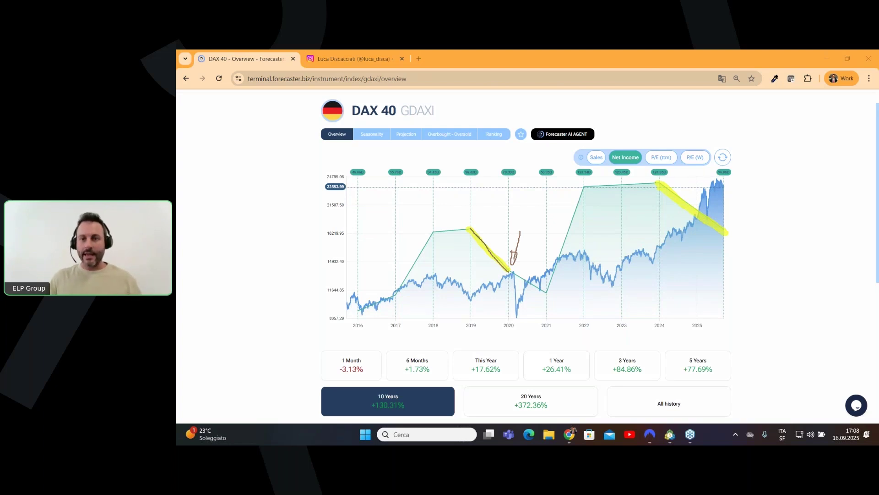
# Trace the post-2024 decline with a dark line and sketch a projected drop beyond 2025.
pyautogui.moveTo(658, 184); pyautogui.dragTo(724, 226)
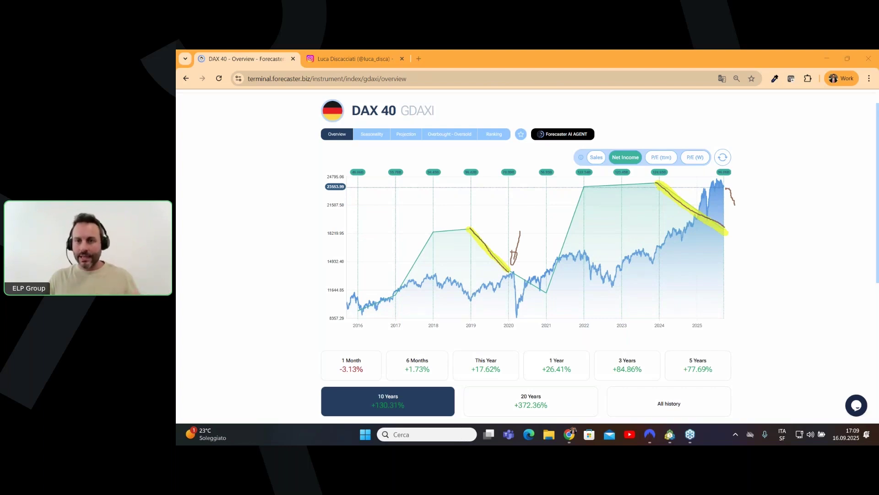
pyautogui.moveTo(736, 206); pyautogui.dragTo(737, 218)
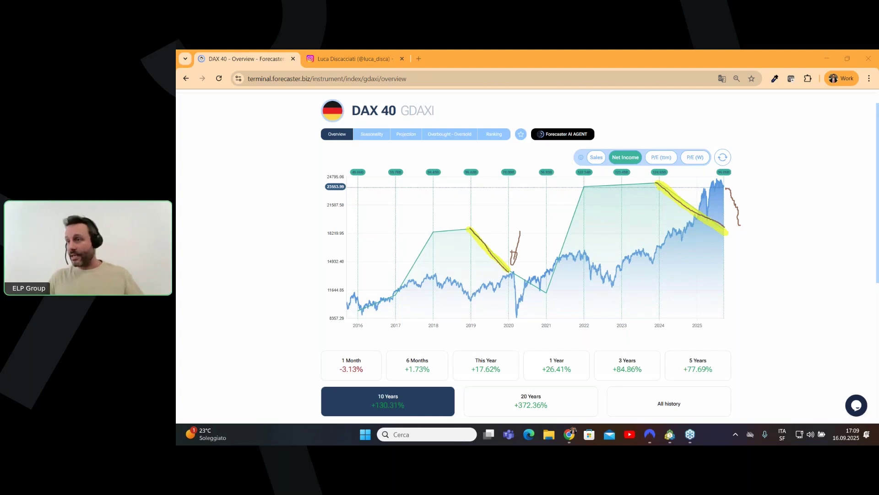
# Erase every drawing from the DAX 40 chart with Escape, leaving price against Net Income.
pyautogui.press('Escape')
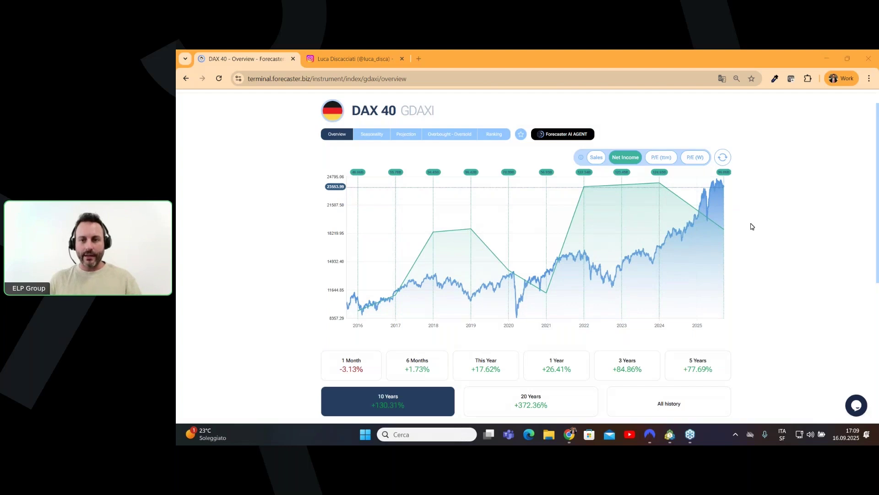
pyautogui.moveTo(698, 212)
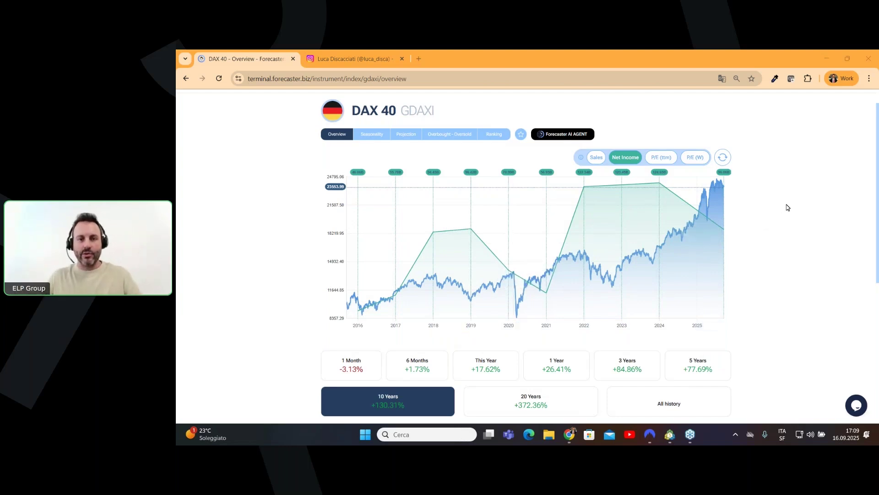
# Show the DAX 40 Seasonality view and select the 09/15–10/07 window (79.52% correlation).
pyautogui.click(372, 136)
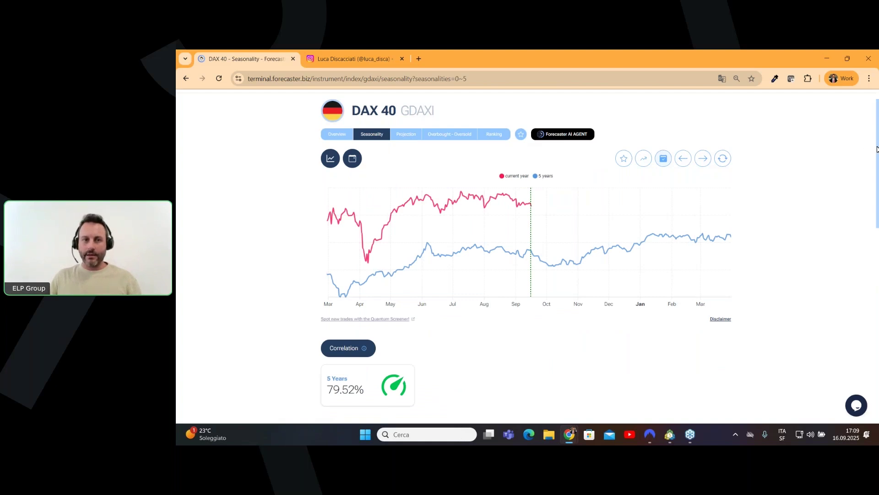
pyautogui.scroll(-1, 877, 150)
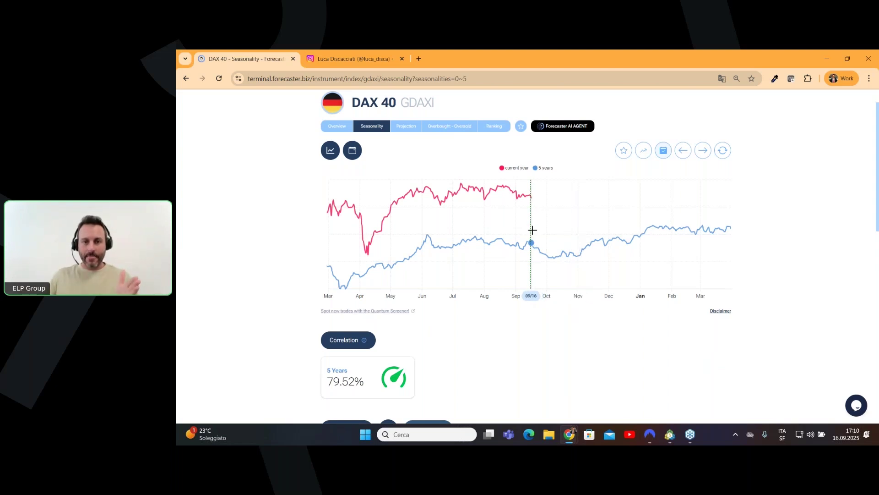
pyautogui.moveTo(533, 229); pyautogui.dragTo(553, 233)
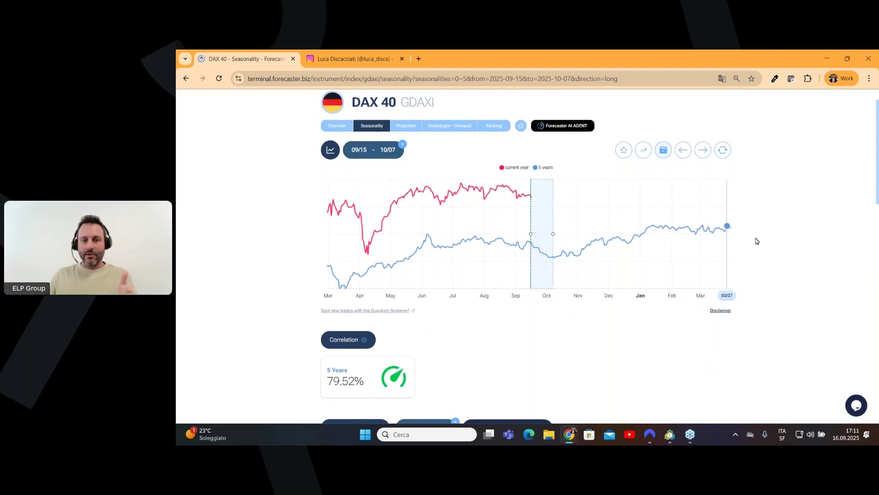
# Scroll to the 09/15–10/07 trade statistics showing a 2.2% 5-year average return.
pyautogui.scroll(-2, 755, 239)
pyautogui.scroll(-3, 757, 241)
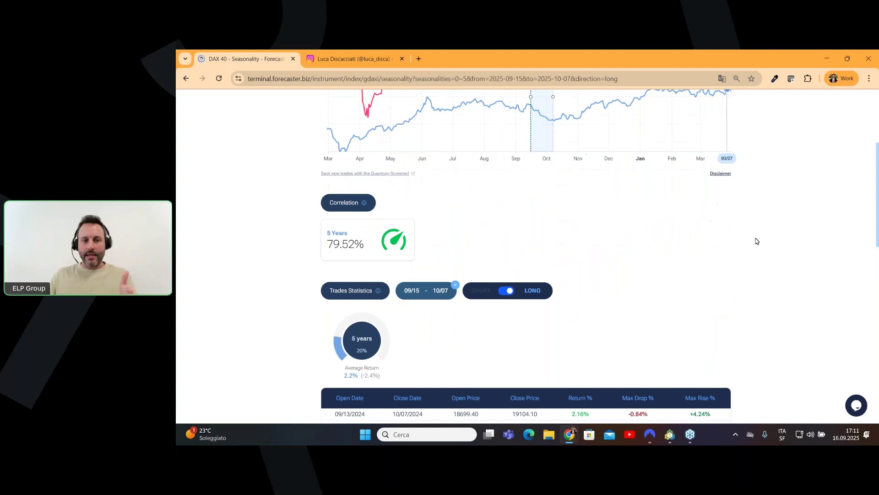
pyautogui.scroll(1, 757, 241)
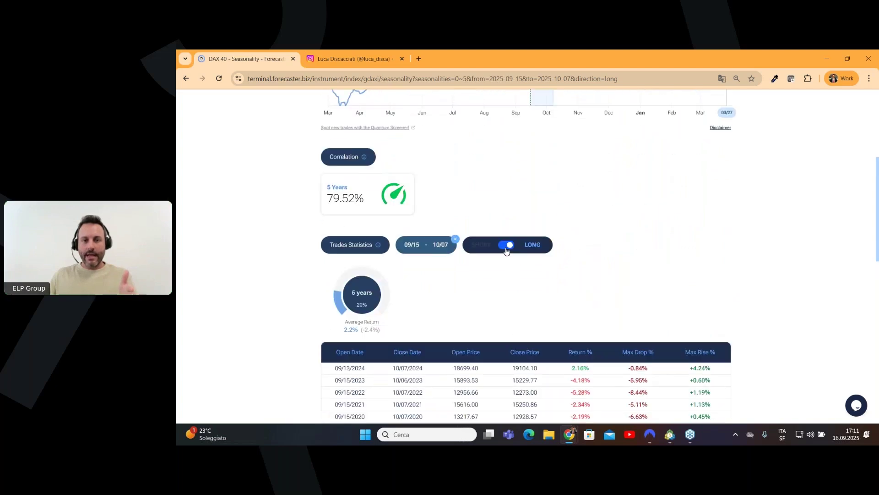
pyautogui.click(507, 247)
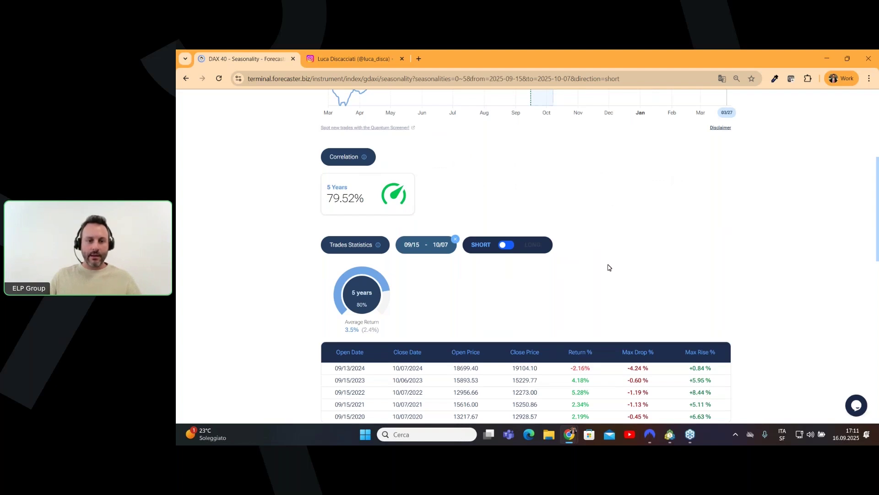
pyautogui.scroll(-1, 621, 241)
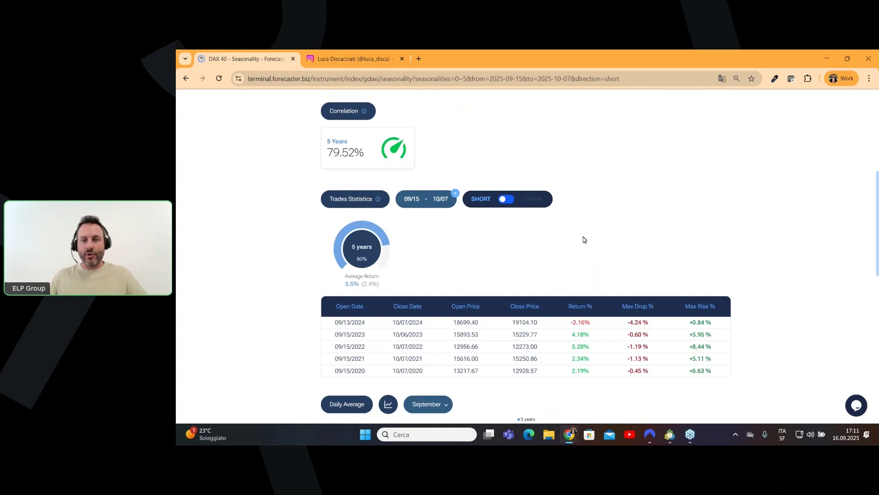
pyautogui.scroll(4, 584, 239)
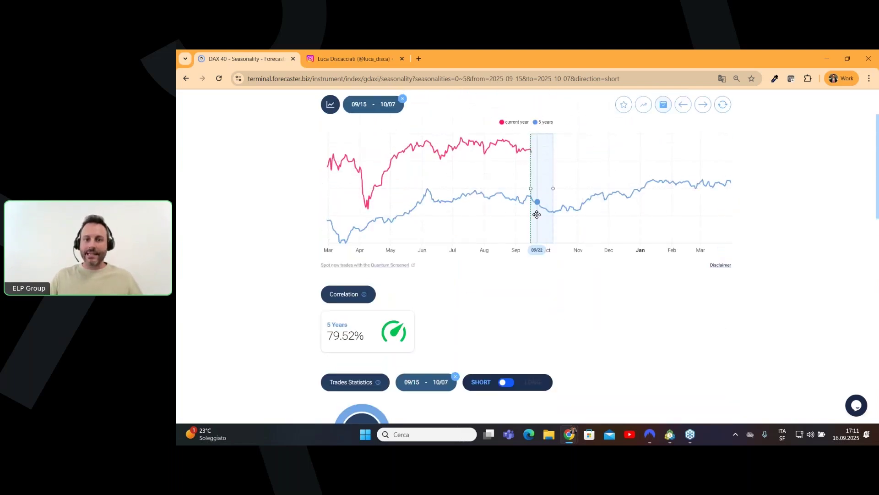
pyautogui.scroll(-4, 618, 298)
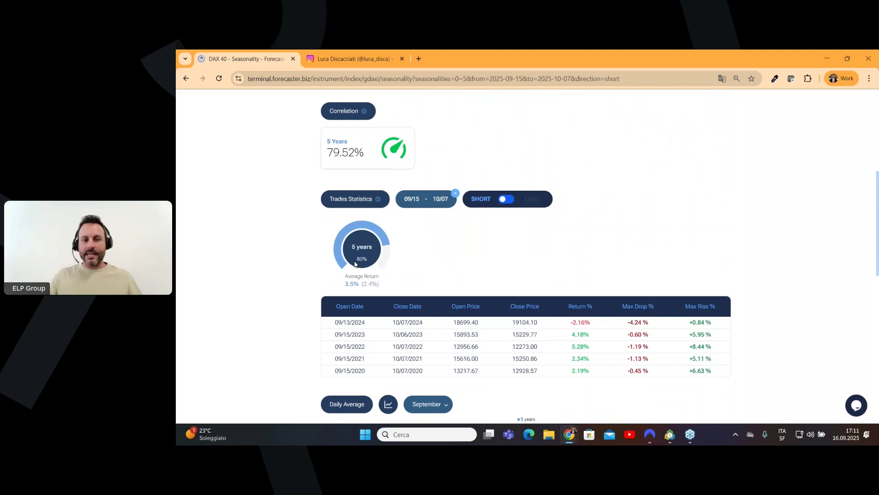
pyautogui.scroll(5, 380, 270)
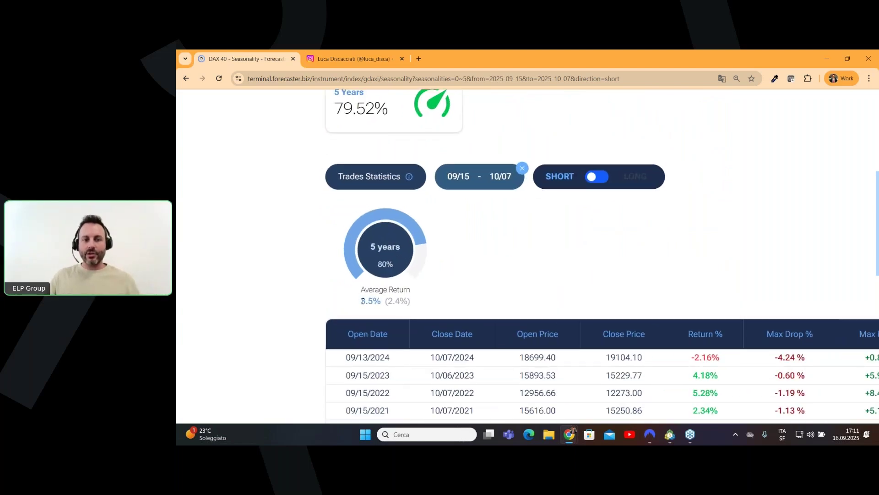
pyautogui.moveTo(362, 301); pyautogui.dragTo(381, 298)
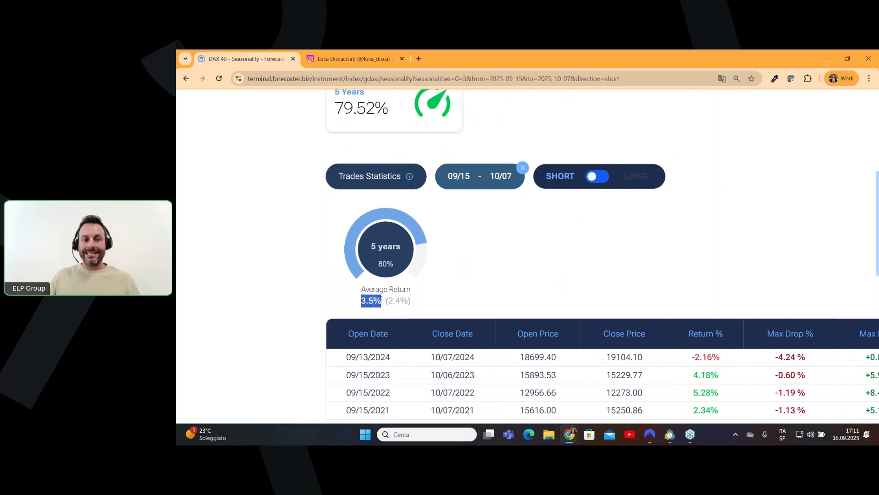
pyautogui.click(538, 262)
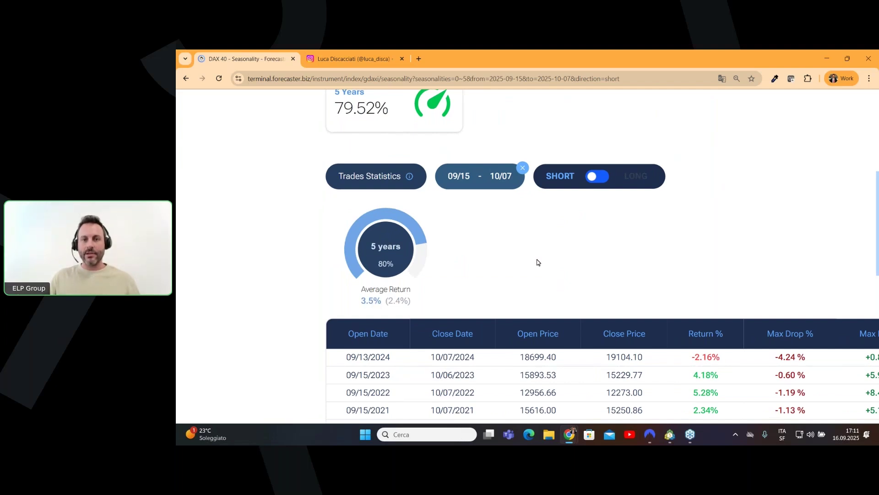
pyautogui.hotkey('ctrl', '-')
pyautogui.hotkey('ctrl', '-')
pyautogui.hotkey('ctrl', '-')
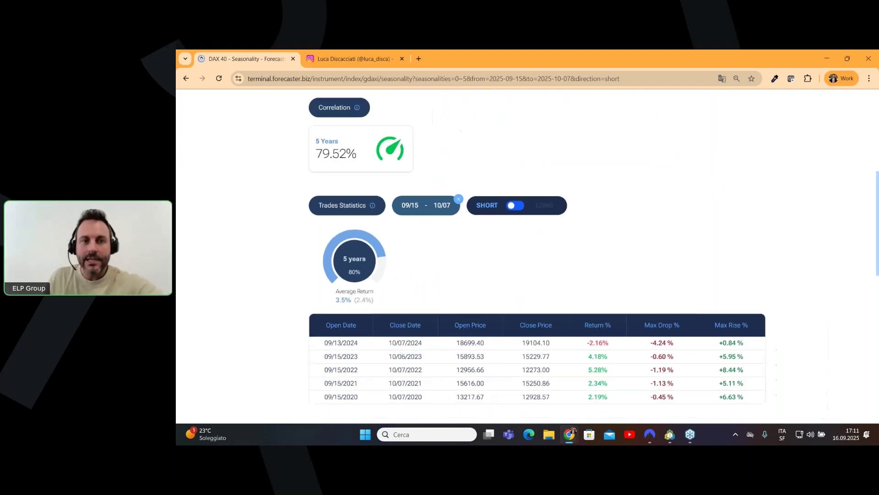
pyautogui.scroll(5, 544, 206)
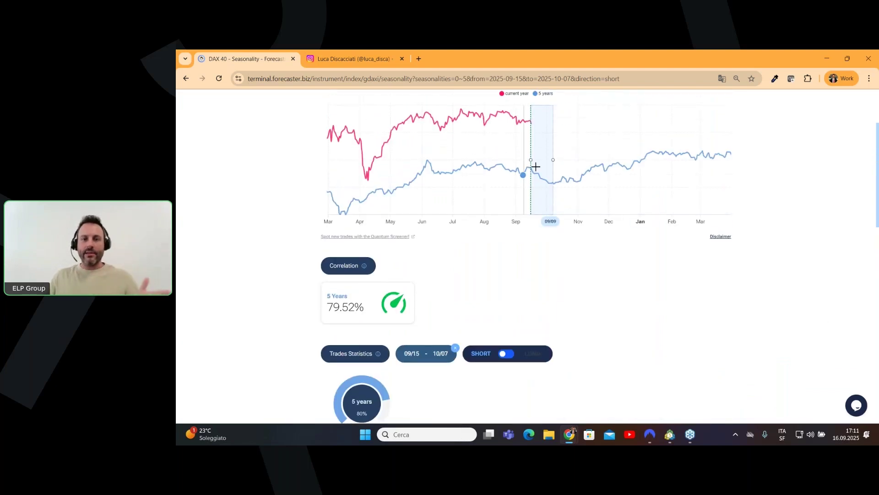
pyautogui.scroll(2, 590, 260)
pyautogui.scroll(1, 591, 261)
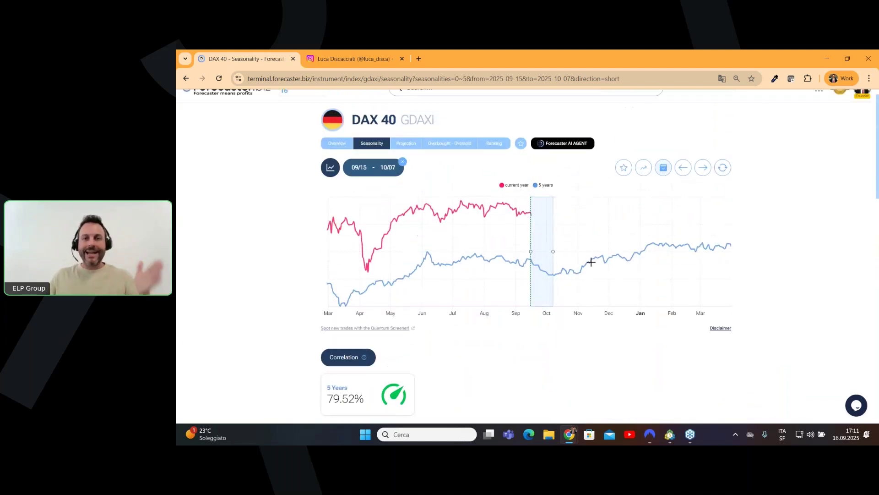
pyautogui.click(330, 167)
# Add the 10-year seasonal line to the DAX 40 chart and review the Trades Statistics.
pyautogui.click(333, 238)
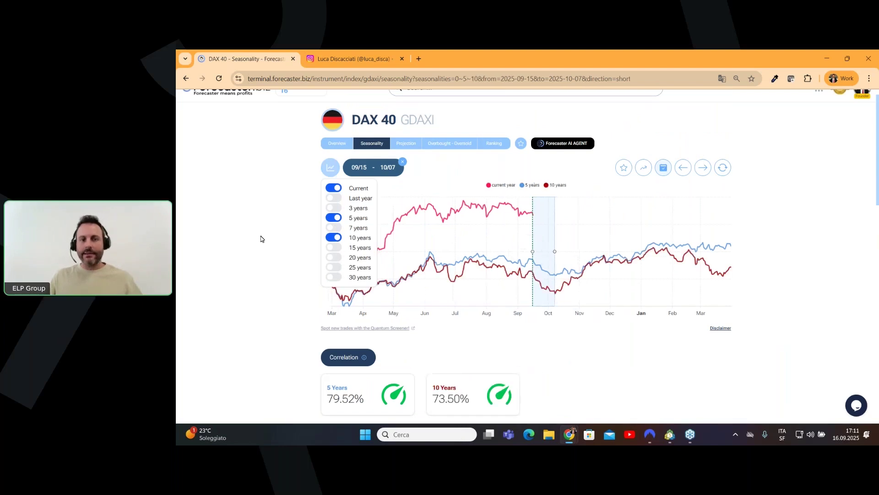
pyautogui.click(261, 239)
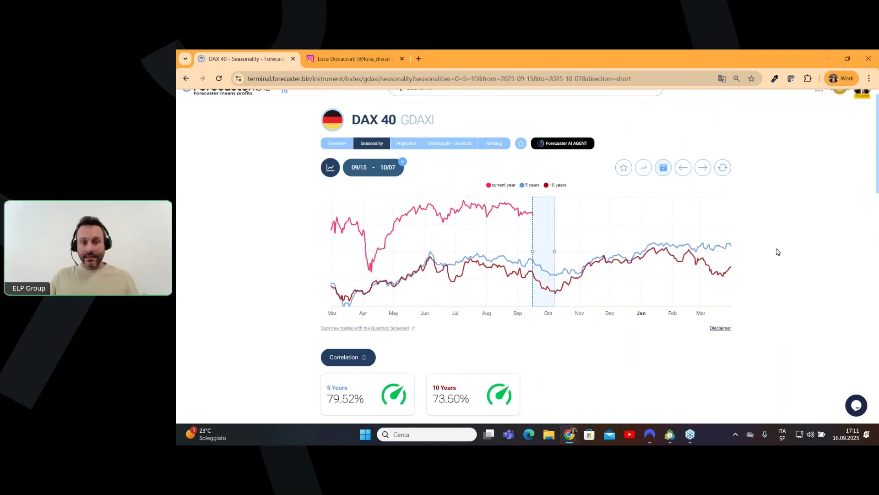
pyautogui.scroll(-2, 776, 252)
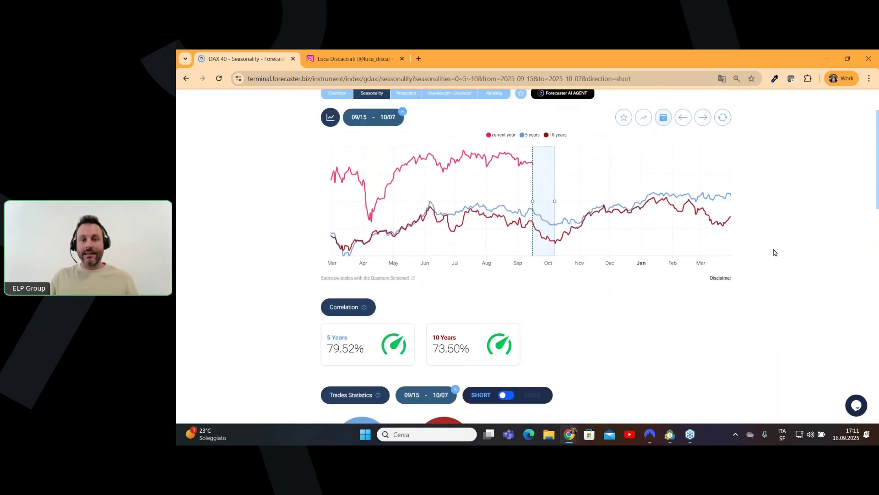
pyautogui.scroll(-3, 775, 253)
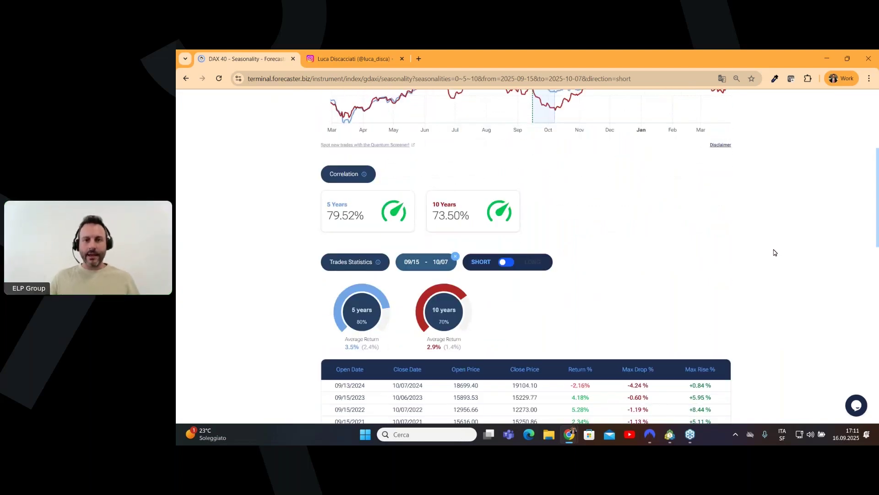
pyautogui.scroll(1, 775, 253)
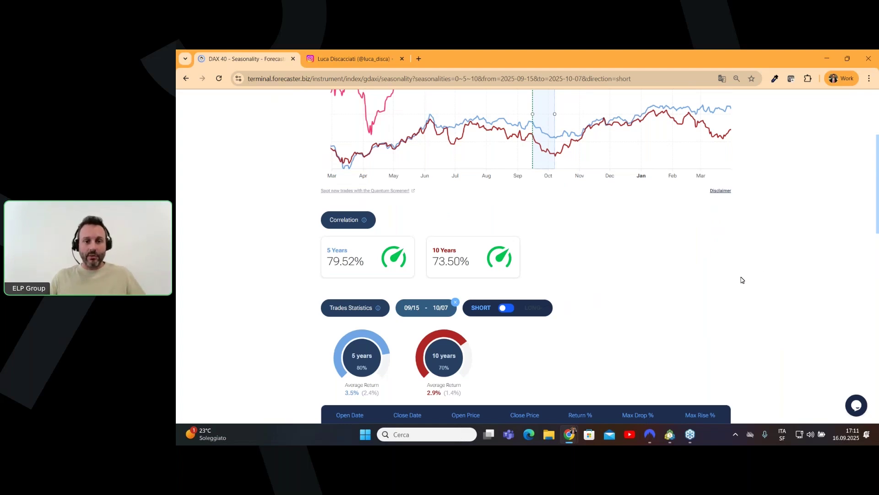
pyautogui.scroll(-2, 742, 280)
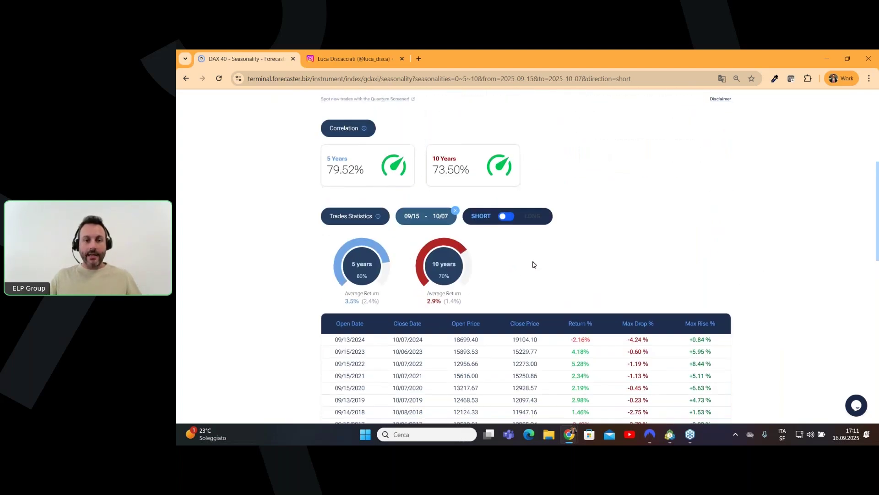
pyautogui.scroll(-1, 526, 264)
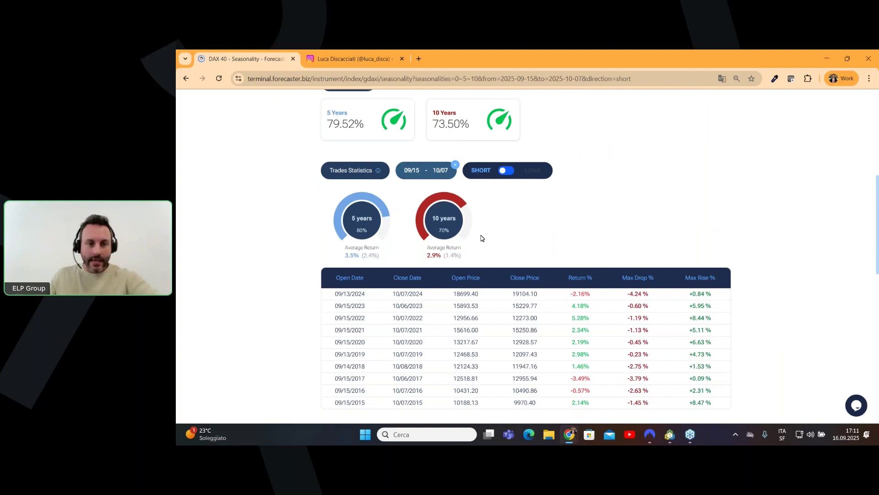
pyautogui.keyDown('ctrl'); pyautogui.scroll(3, 481, 238); pyautogui.keyUp('ctrl')
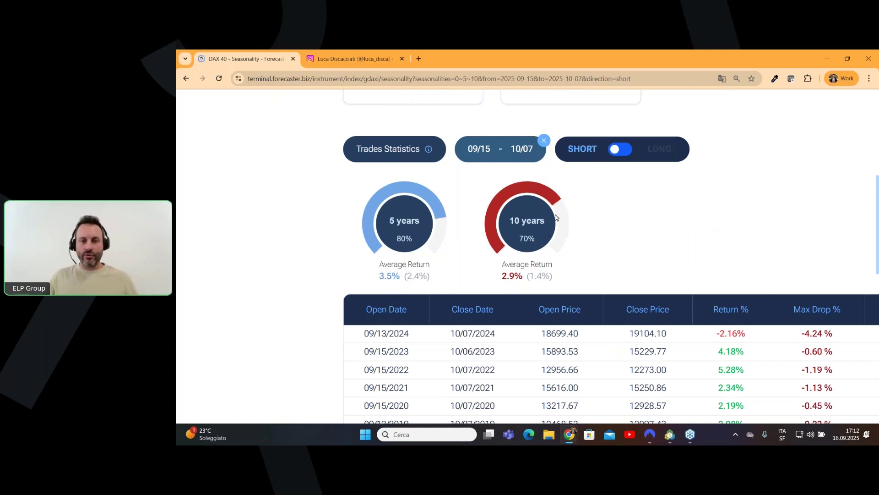
# Highlight the 2.9% 10-year average return, then clear it and restore normal page zoom.
pyautogui.moveTo(502, 275); pyautogui.dragTo(522, 272)
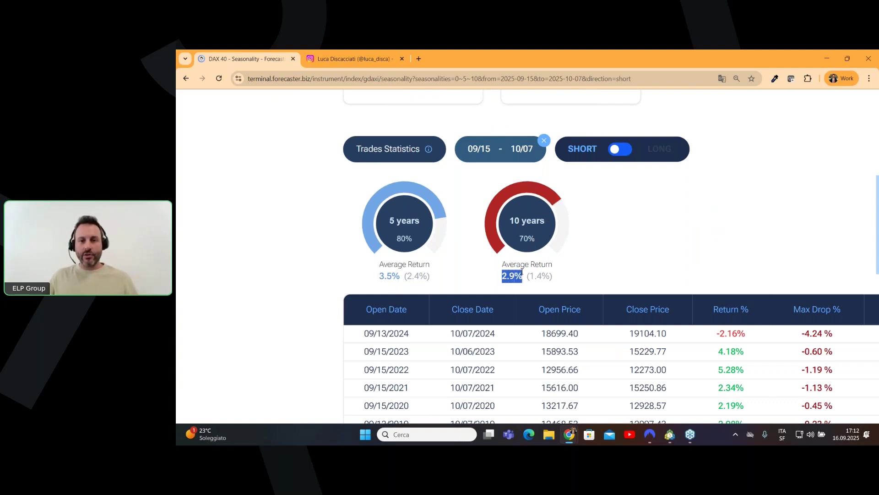
pyautogui.click(680, 241)
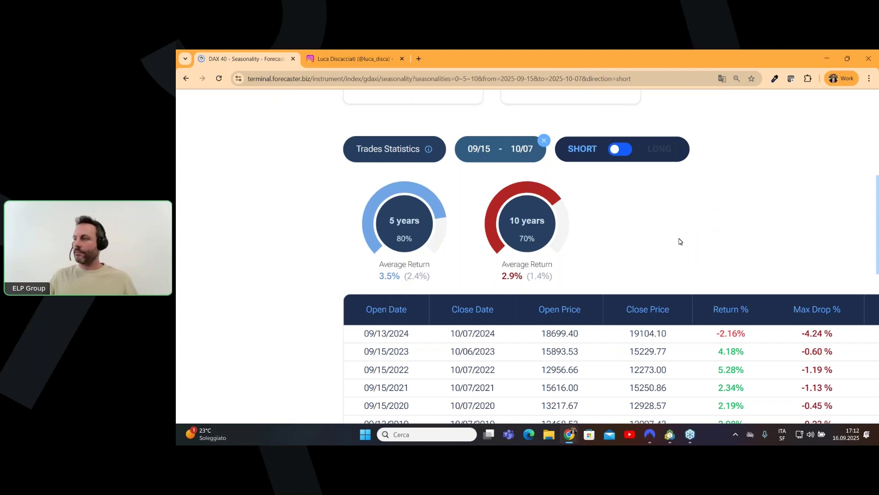
pyautogui.hotkey('ctrl', '-')
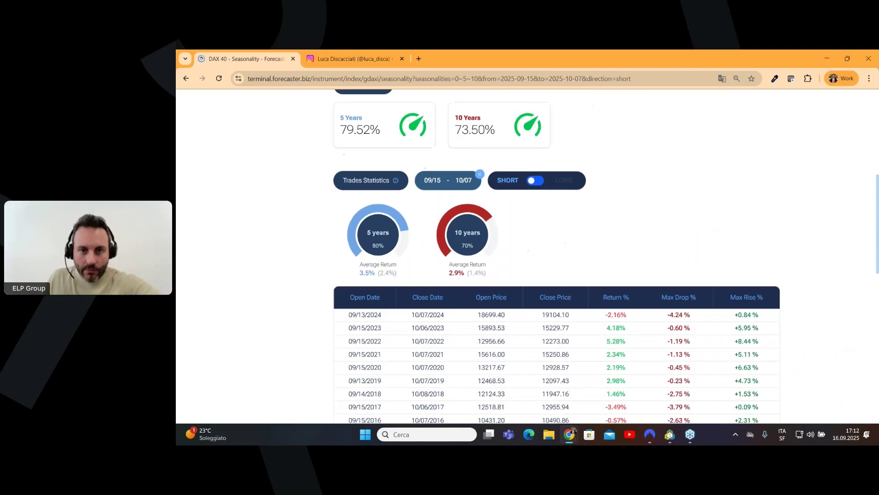
pyautogui.scroll(2, 526, 257)
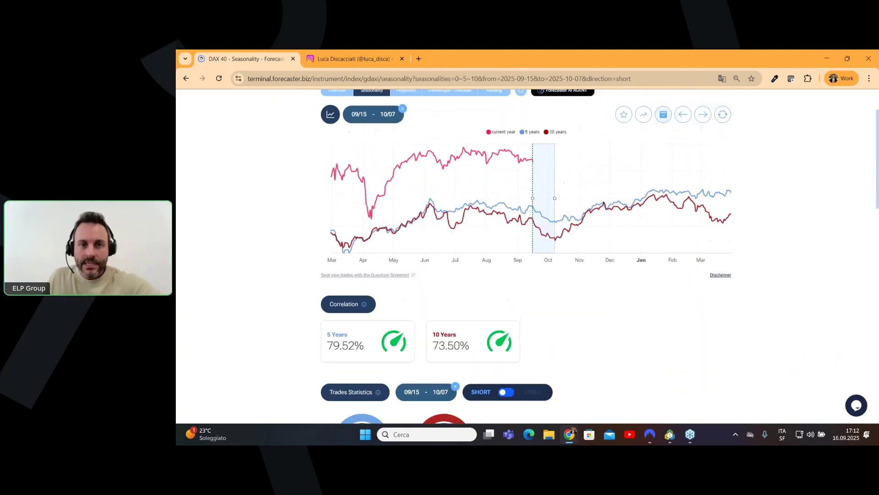
pyautogui.scroll(1, 532, 197)
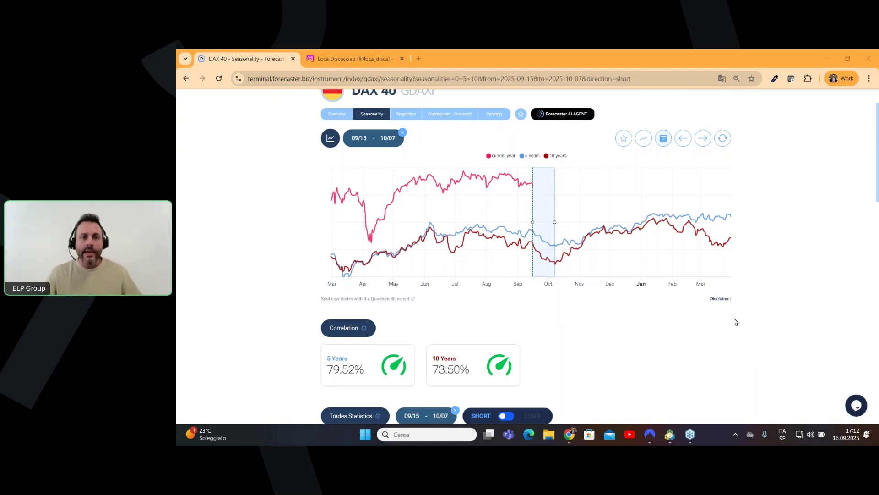
pyautogui.scroll(1, 730, 272)
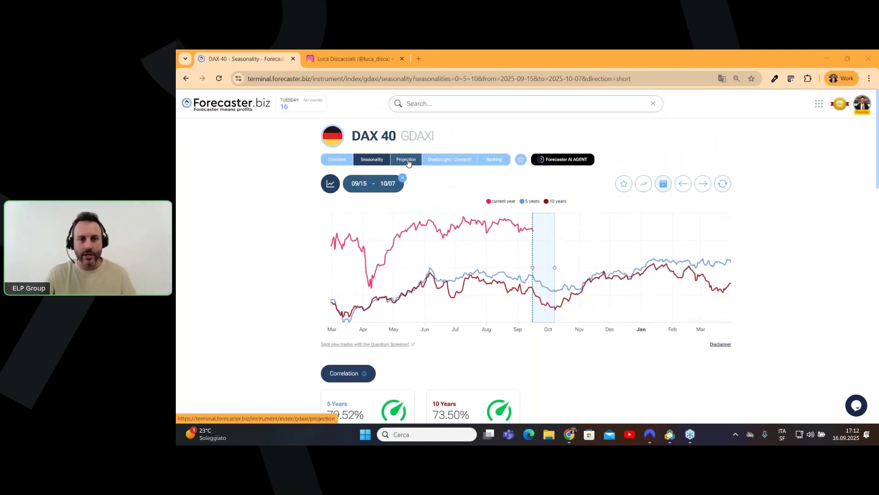
pyautogui.click(409, 163)
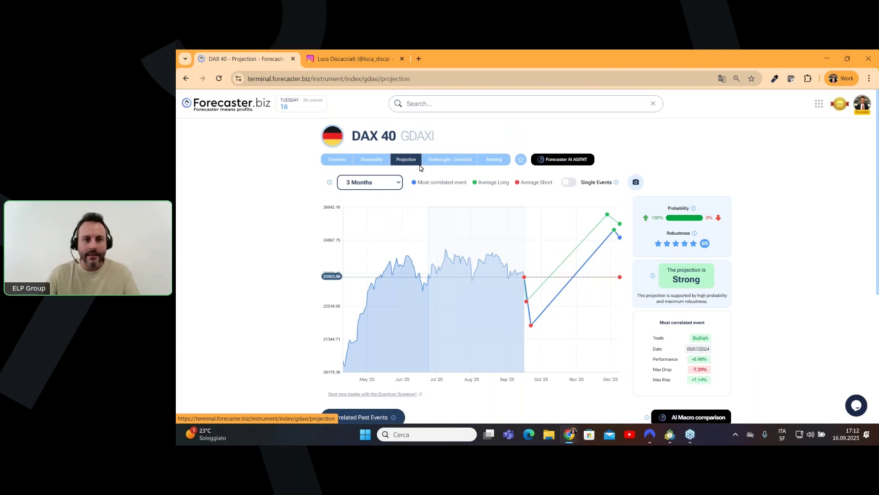
pyautogui.click(387, 183)
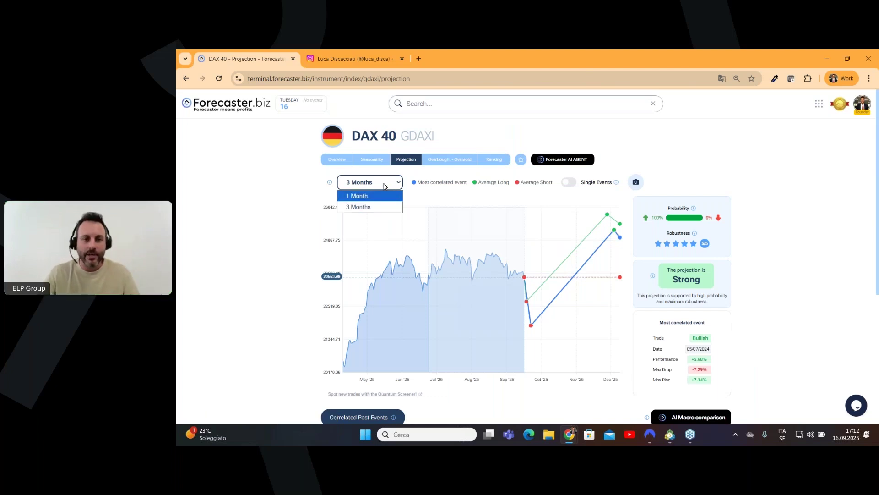
pyautogui.click(383, 186)
pyautogui.click(384, 186)
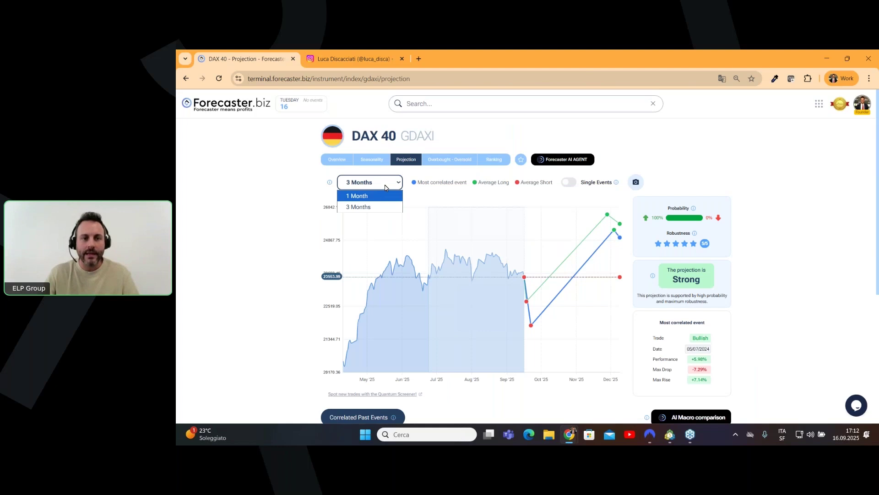
pyautogui.click(387, 173)
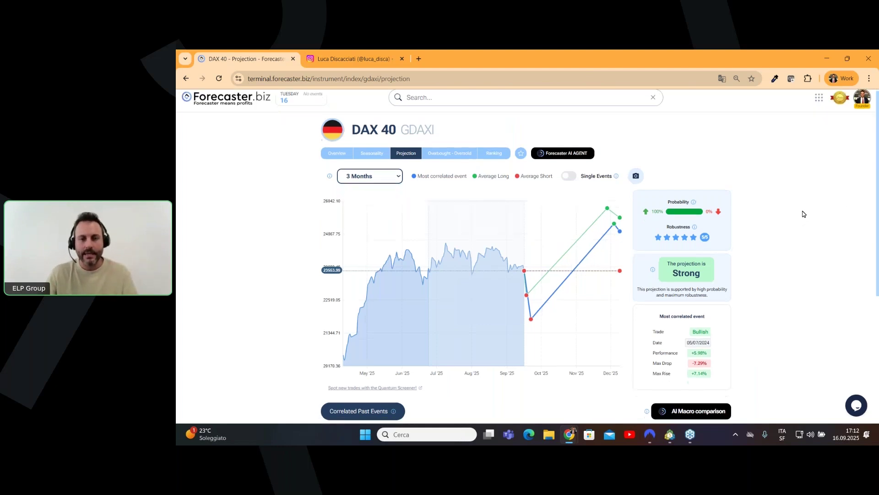
pyautogui.scroll(-1, 805, 215)
pyautogui.scroll(1, 804, 215)
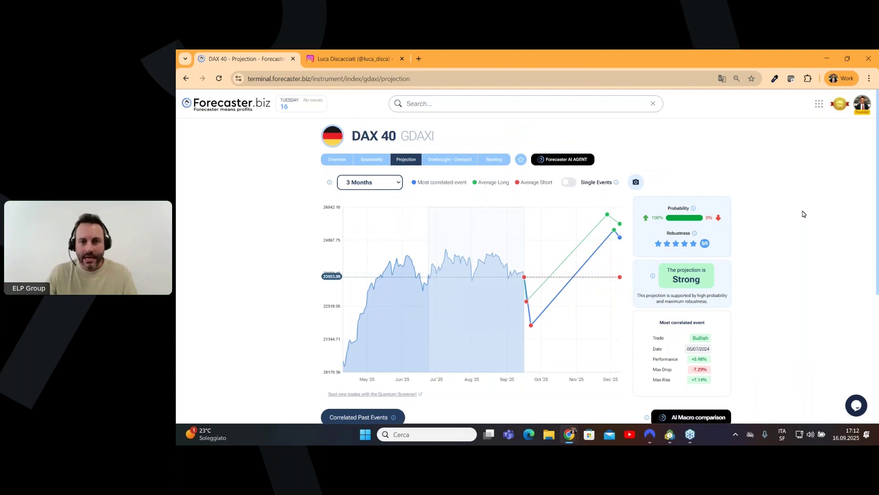
pyautogui.scroll(-1, 804, 214)
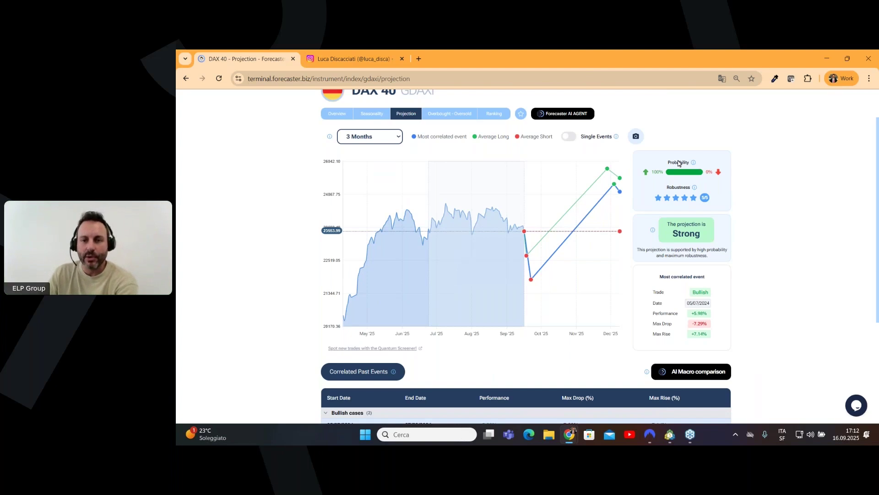
pyautogui.scroll(-3, 742, 194)
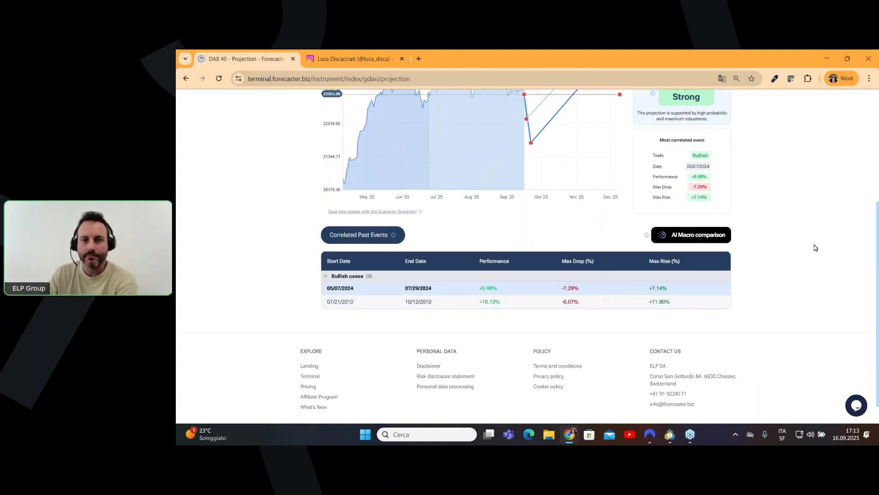
pyautogui.scroll(3, 815, 246)
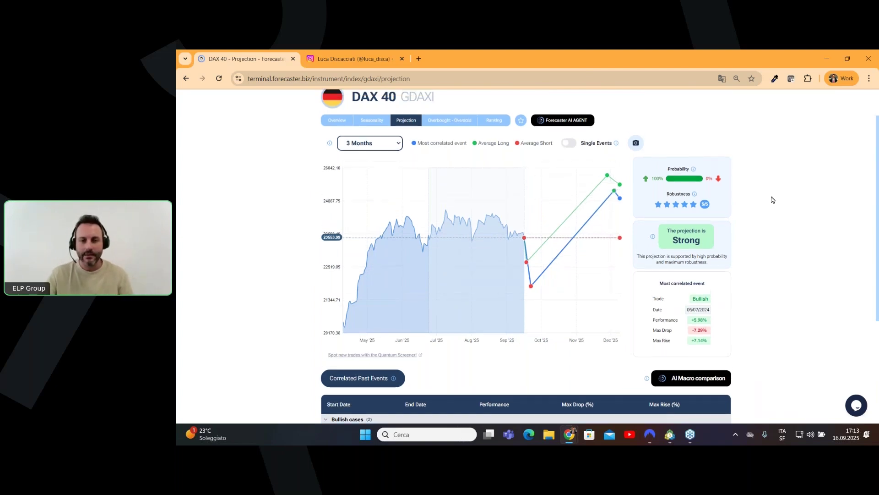
pyautogui.scroll(1, 771, 198)
pyautogui.scroll(-3, 771, 198)
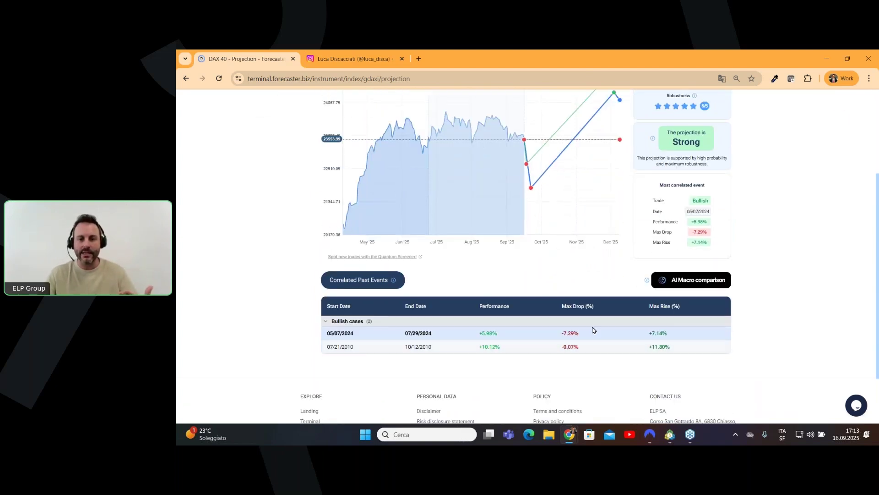
pyautogui.scroll(1, 794, 303)
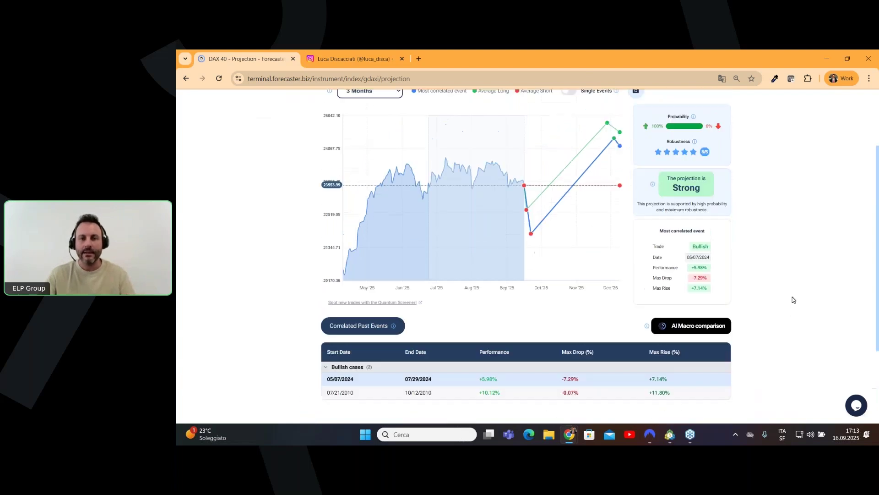
pyautogui.scroll(1, 793, 300)
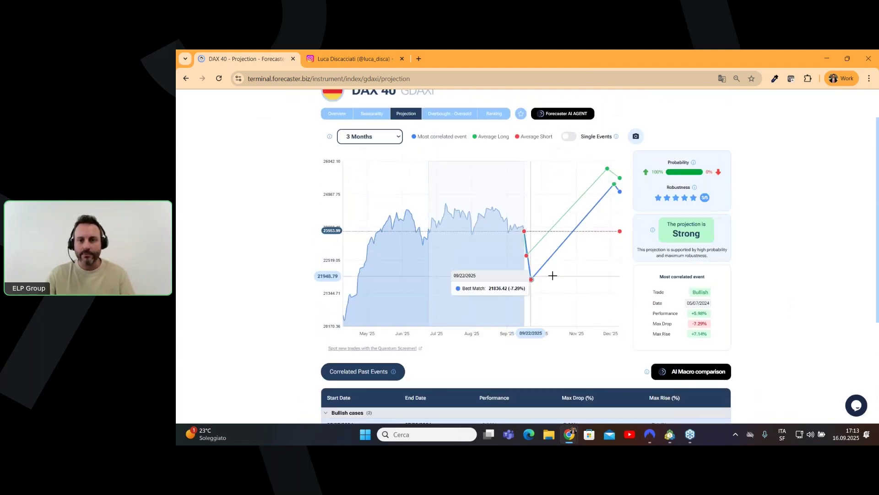
pyautogui.scroll(1, 762, 271)
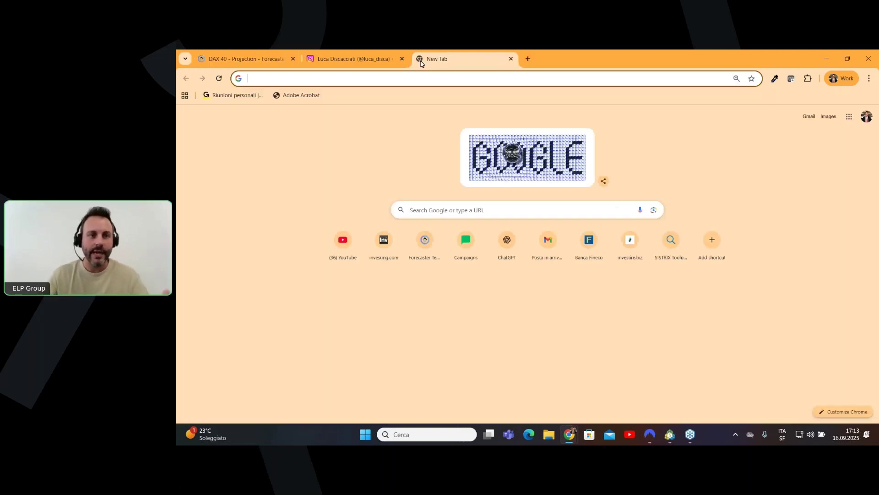
# Load youtube.com in a new tab and search for forecaster.biz.
pyautogui.click(419, 59)
pyautogui.write('y')
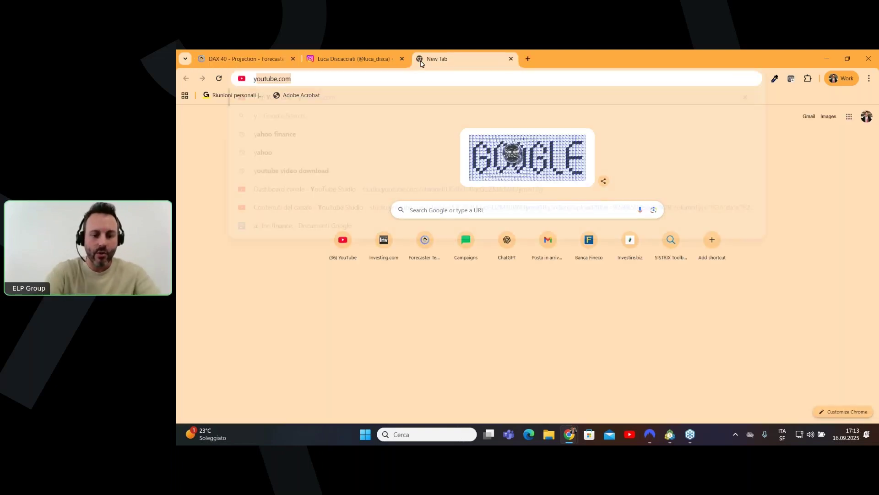
pyautogui.write('outube.com')
pyautogui.press('Return')
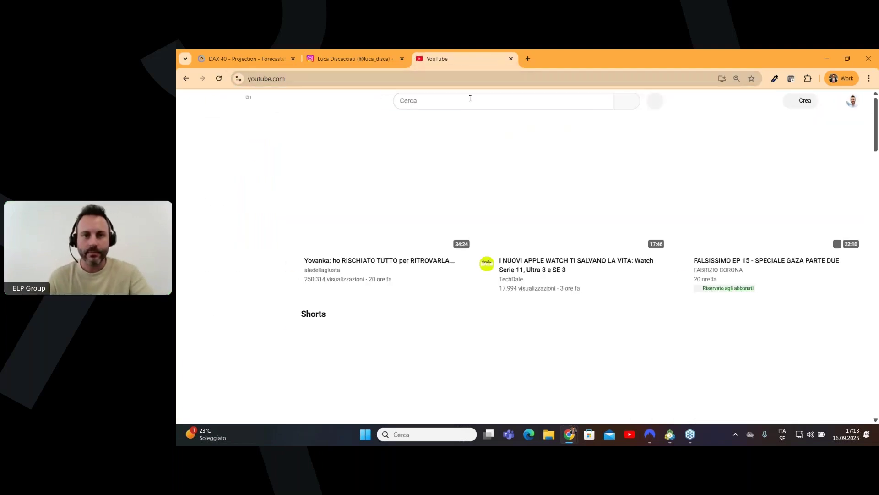
pyautogui.click(470, 99)
pyautogui.write('forecast')
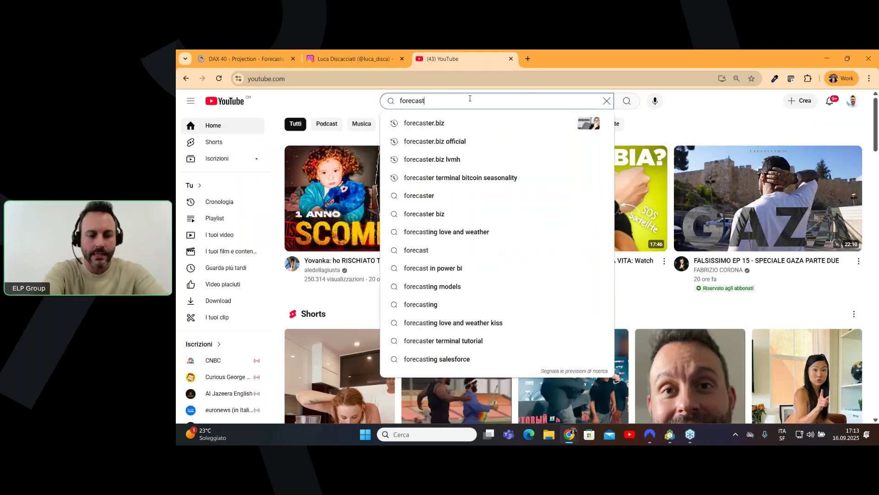
pyautogui.write('er.biz')
pyautogui.press('Return')
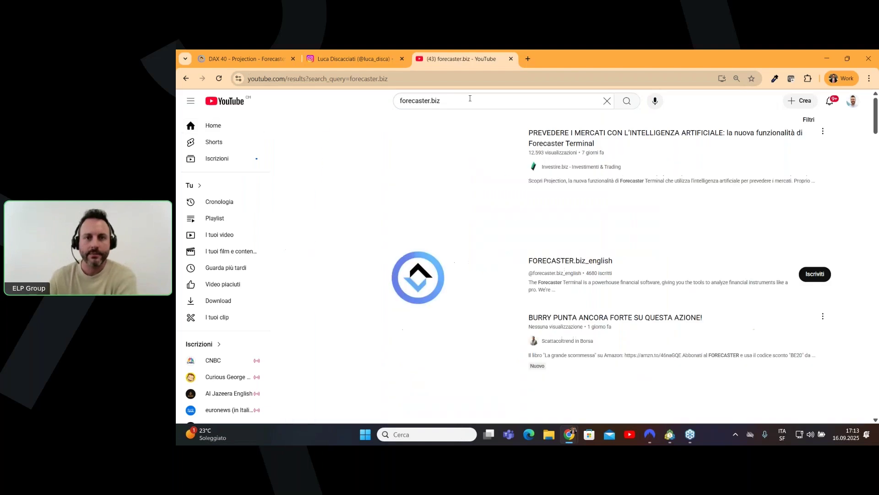
# Browse the FORECASTER.biz_english channel's videos, then return to the DAX 40 projection tab.
pyautogui.click(558, 262)
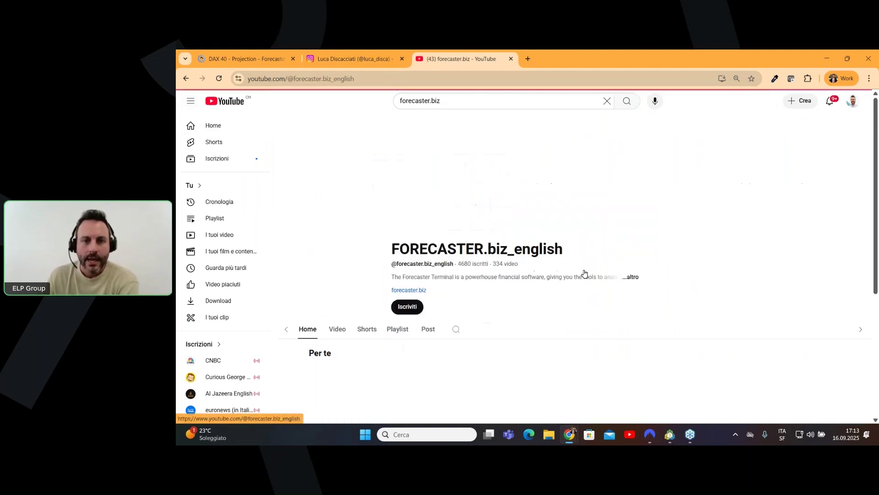
pyautogui.click(352, 298)
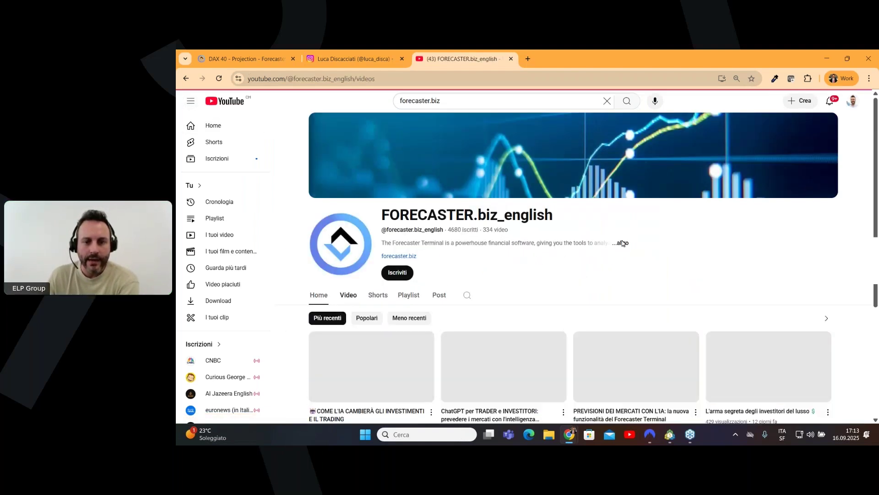
pyautogui.scroll(-1, 848, 282)
pyautogui.scroll(-2, 847, 283)
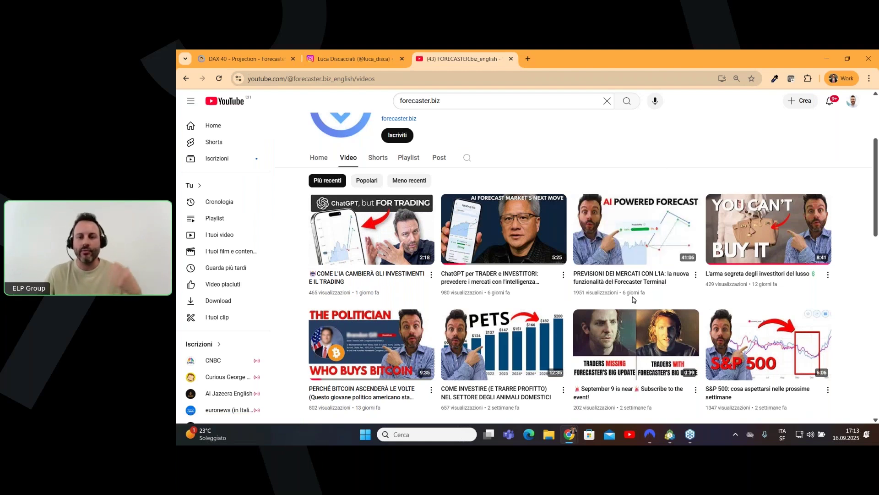
pyautogui.click(243, 58)
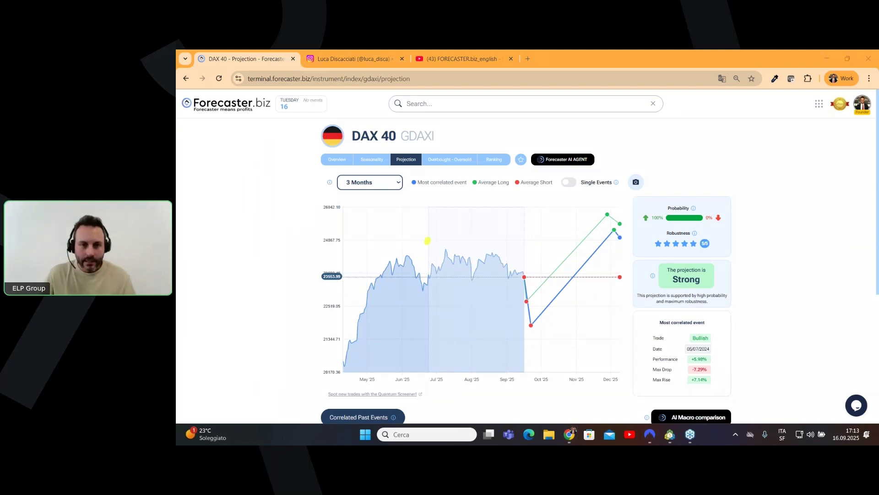
pyautogui.moveTo(427, 241); pyautogui.dragTo(426, 291)
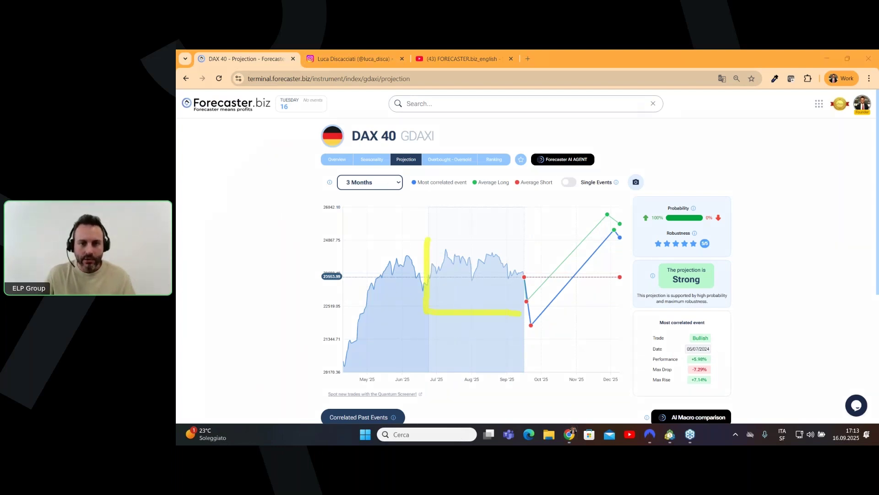
pyautogui.moveTo(521, 313)
pyautogui.mouseDown()
pyautogui.moveTo(526, 232)
pyautogui.moveTo(438, 228)
pyautogui.mouseUp()
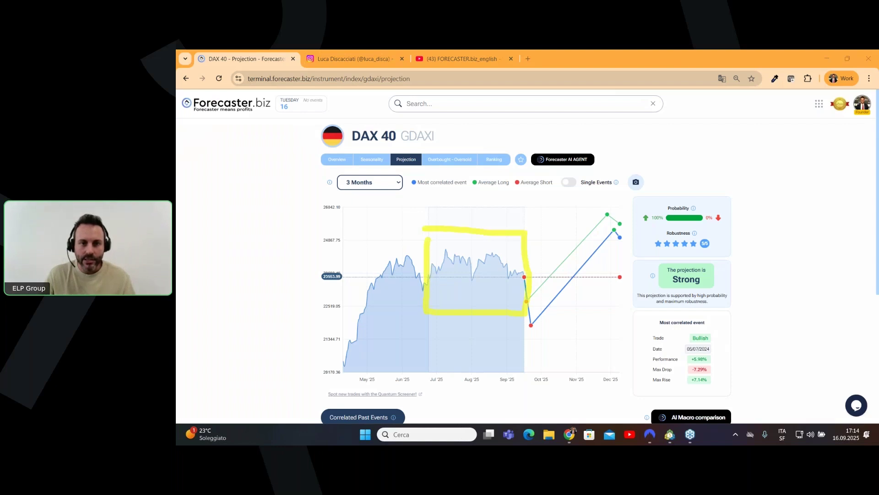
pyautogui.moveTo(368, 169)
pyautogui.mouseDown()
pyautogui.moveTo(331, 177)
pyautogui.moveTo(380, 170)
pyautogui.mouseUp()
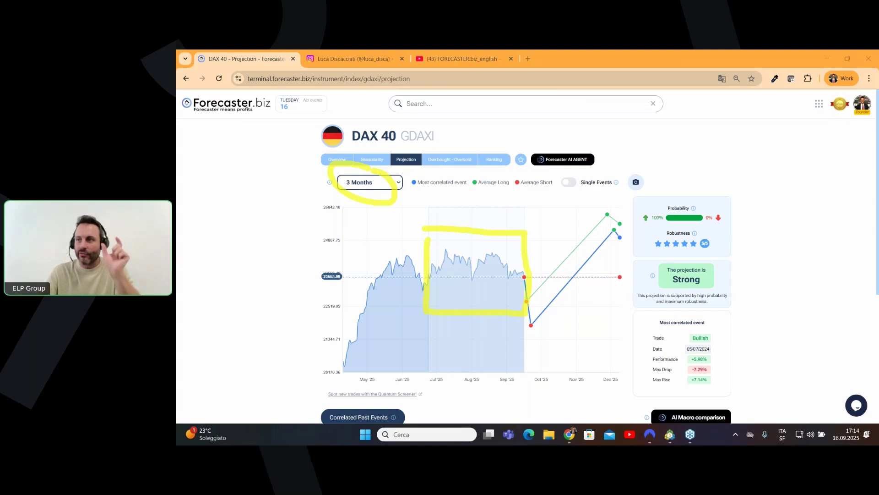
pyautogui.press('Escape')
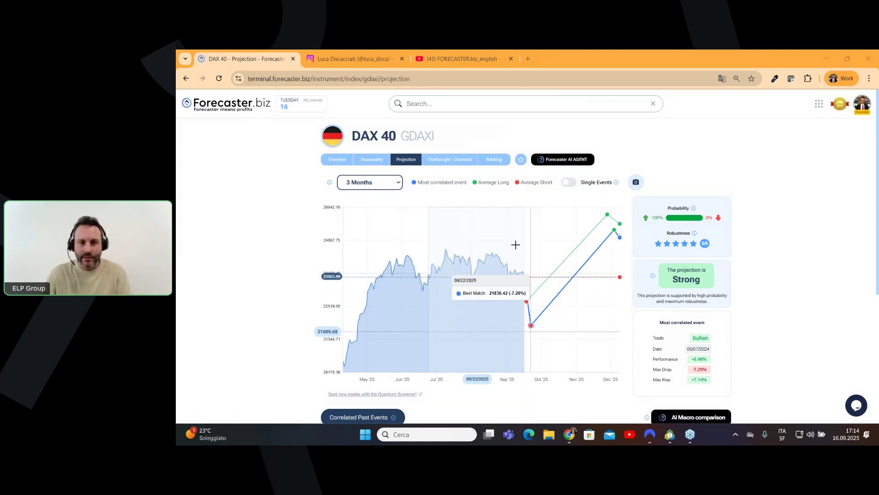
# Review the projection chart and the correlated event's date, then turn on Single Events.
pyautogui.scroll(-4, 789, 262)
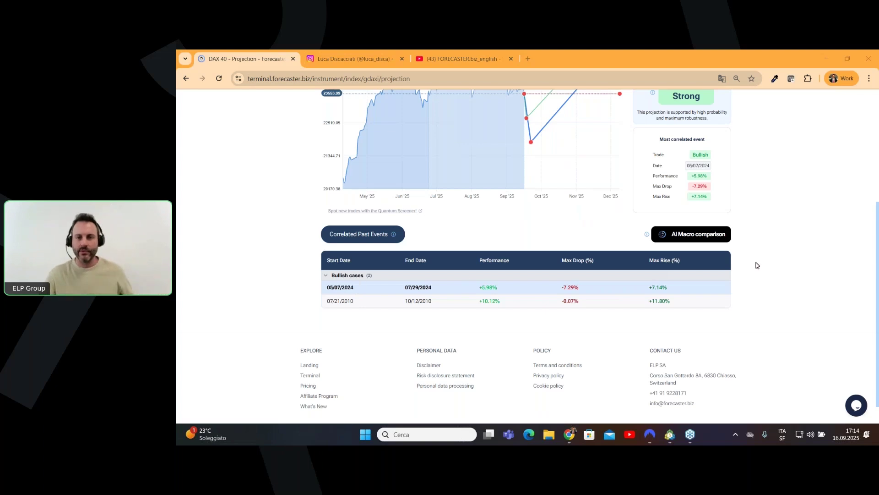
pyautogui.scroll(3, 757, 265)
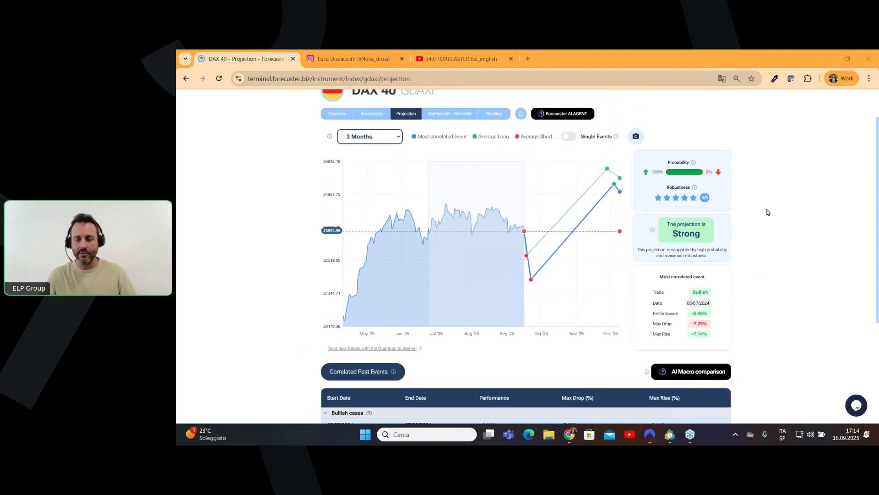
pyautogui.scroll(-1, 785, 229)
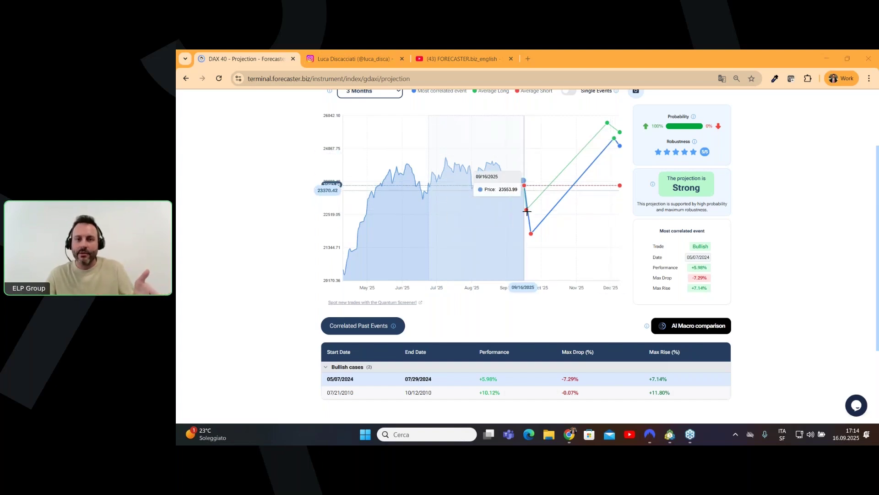
pyautogui.scroll(1, 775, 204)
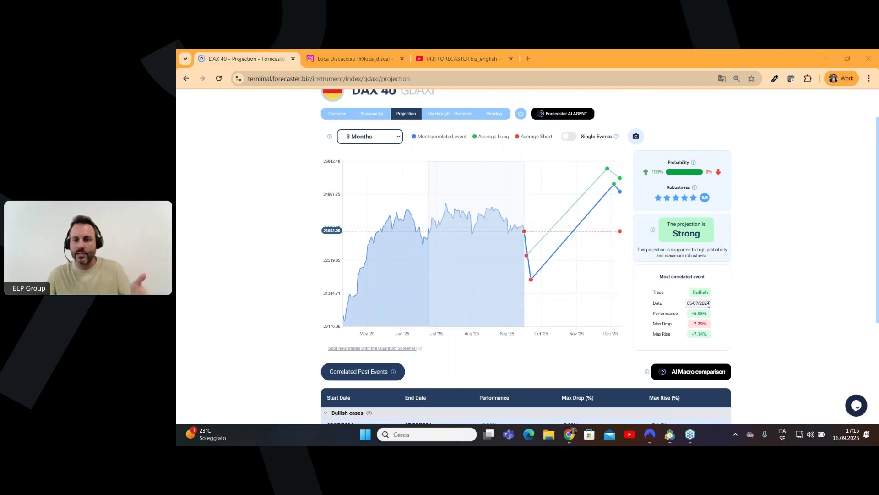
pyautogui.moveTo(709, 304); pyautogui.dragTo(702, 304)
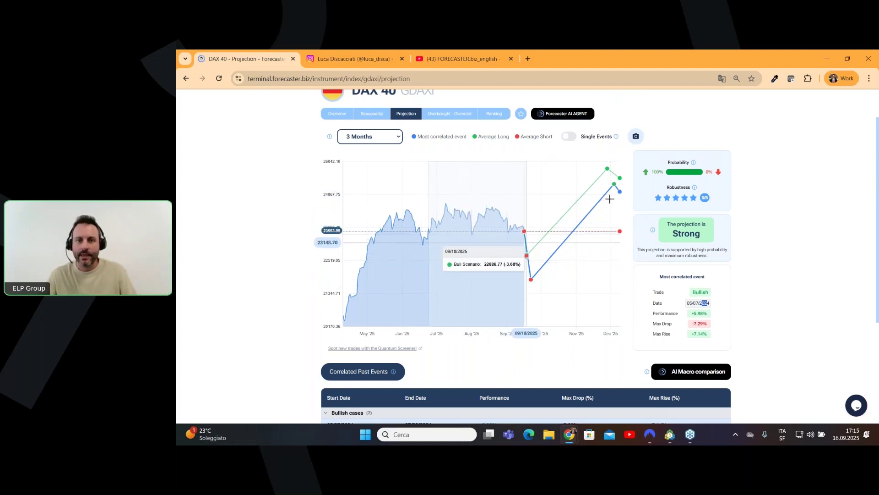
pyautogui.click(568, 137)
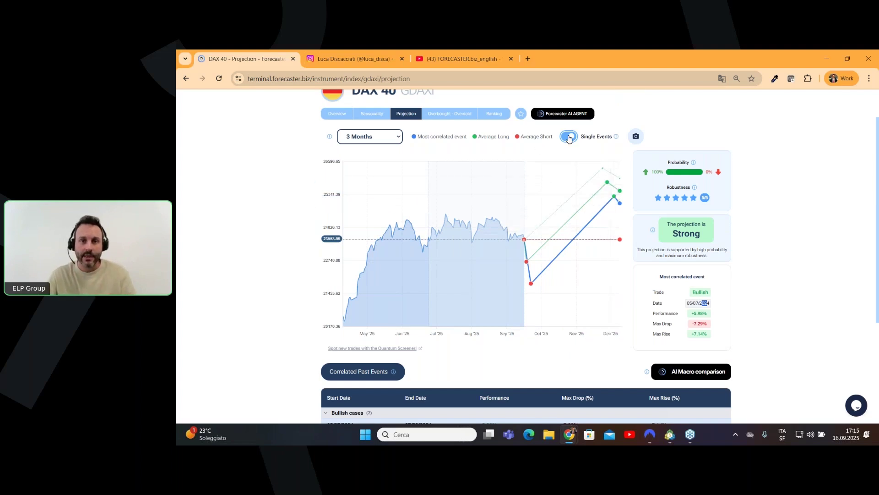
# Turn Single Events off so only the most correlated event and long/short averages remain.
pyautogui.click(569, 138)
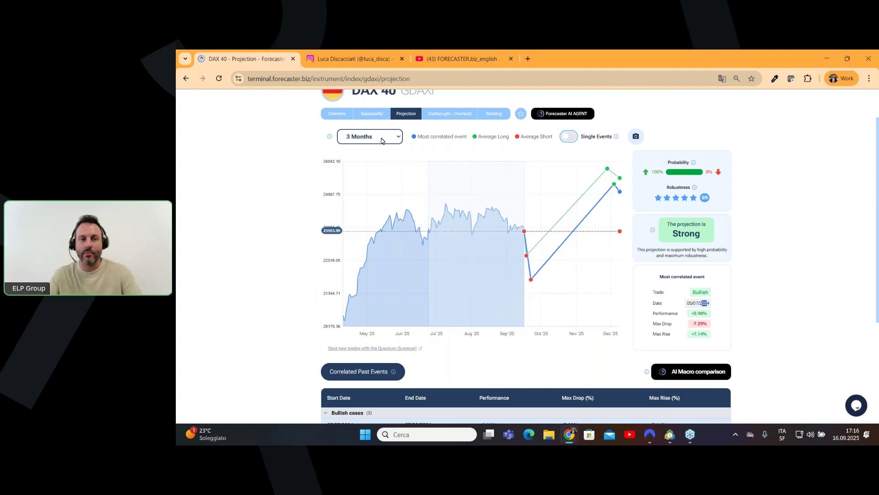
pyautogui.click(387, 137)
# Set the DAX 40 projection period to 1 Month and zoom the page out with Ctrl+minus.
pyautogui.click(376, 150)
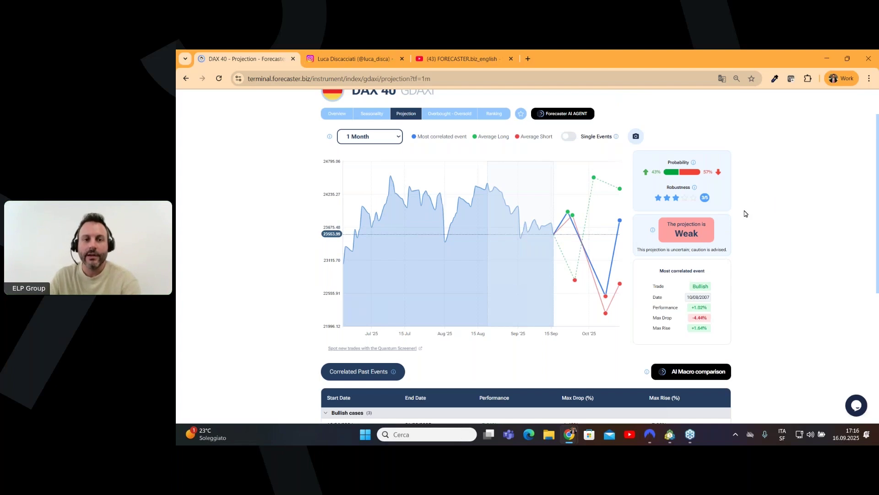
pyautogui.moveTo(578, 219)
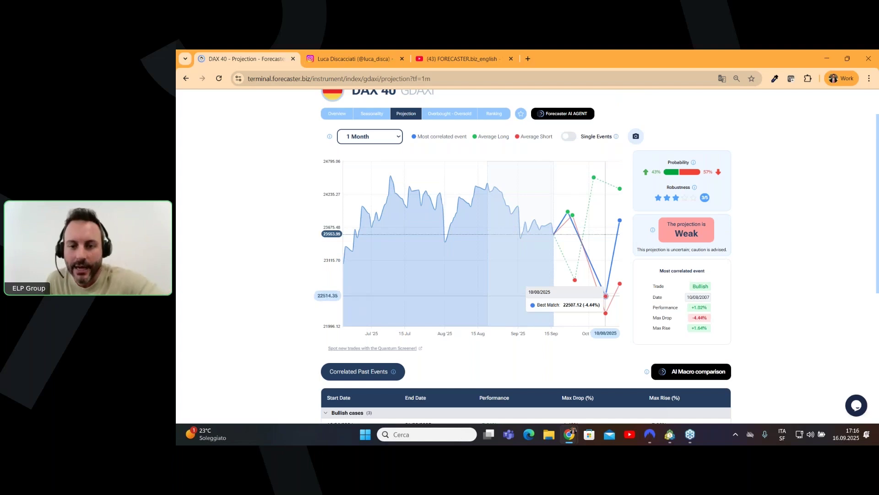
pyautogui.keyDown('ctrl'); pyautogui.scroll(4, 498, 295); pyautogui.keyUp('ctrl')
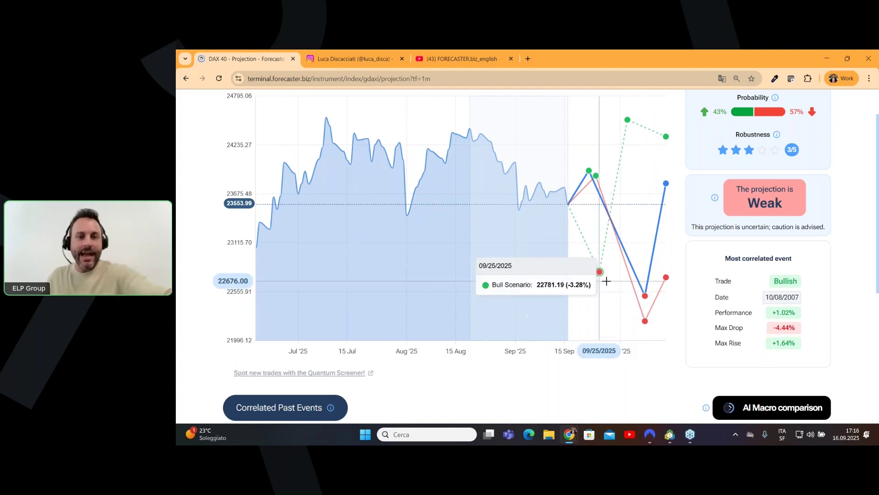
pyautogui.hotkey('ctrl', '-')
pyautogui.hotkey('ctrl', '-')
pyautogui.hotkey('ctrl', '-')
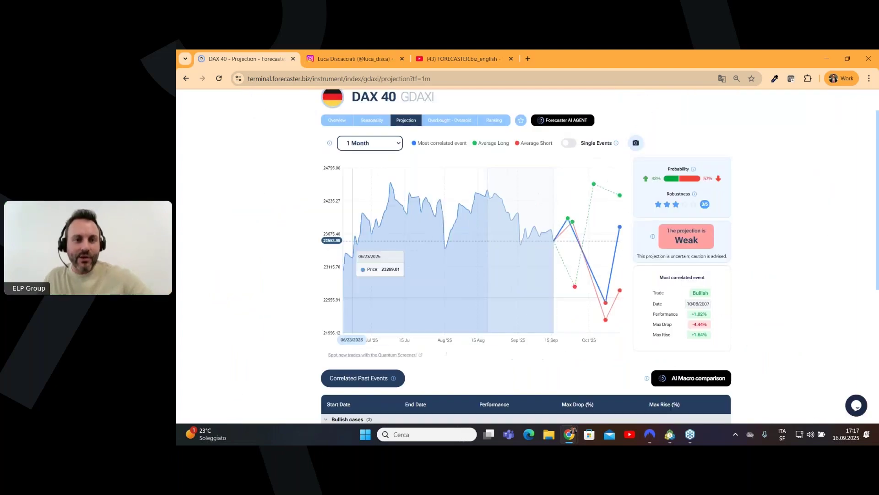
pyautogui.click(373, 122)
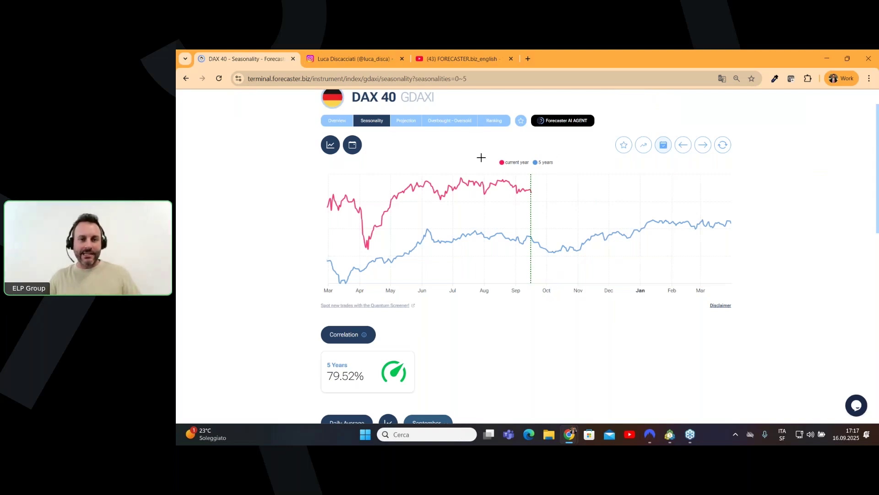
# Scroll up to the header of the DAX 40 Seasonality page (79.52% correlation with 5-year pattern).
pyautogui.scroll(1, 512, 156)
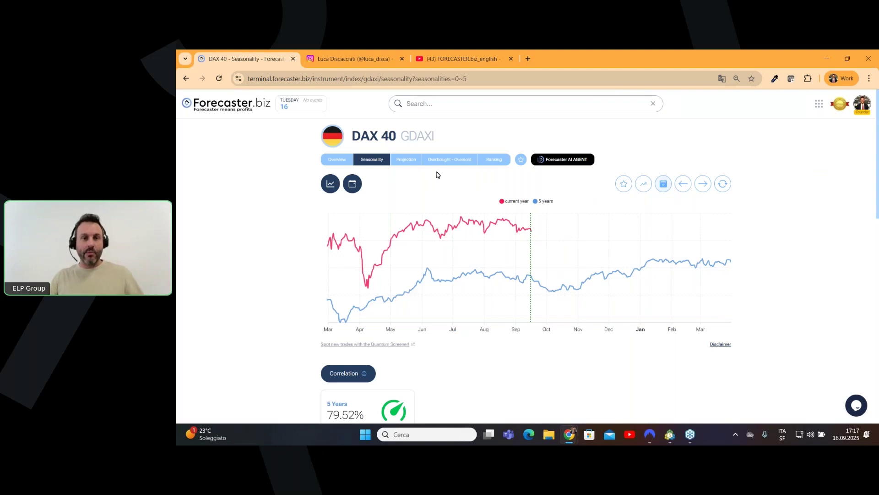
pyautogui.click(409, 161)
# Set the DAX 40 projection to 1 Month and scroll through its Correlated Past Events.
pyautogui.click(379, 183)
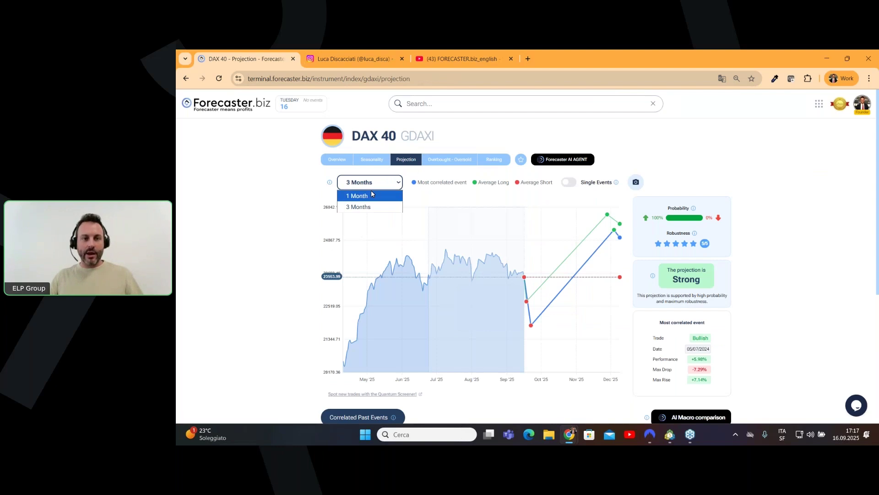
pyautogui.click(370, 195)
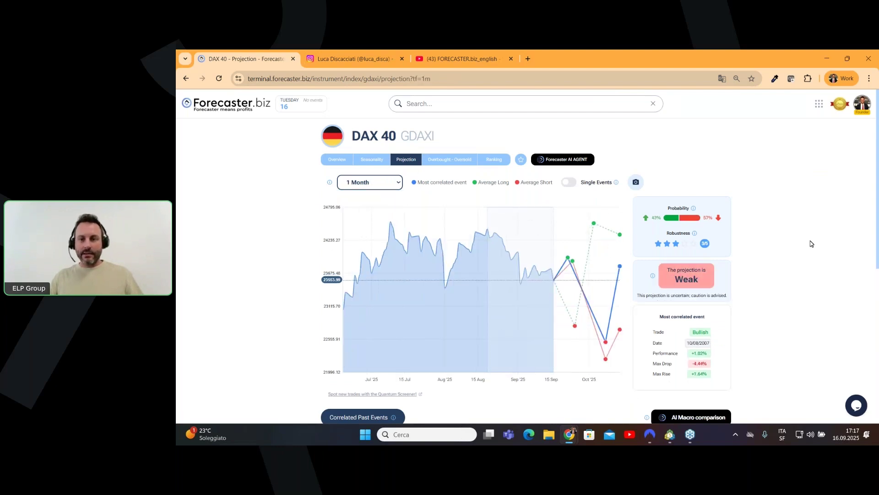
pyautogui.scroll(-1, 809, 245)
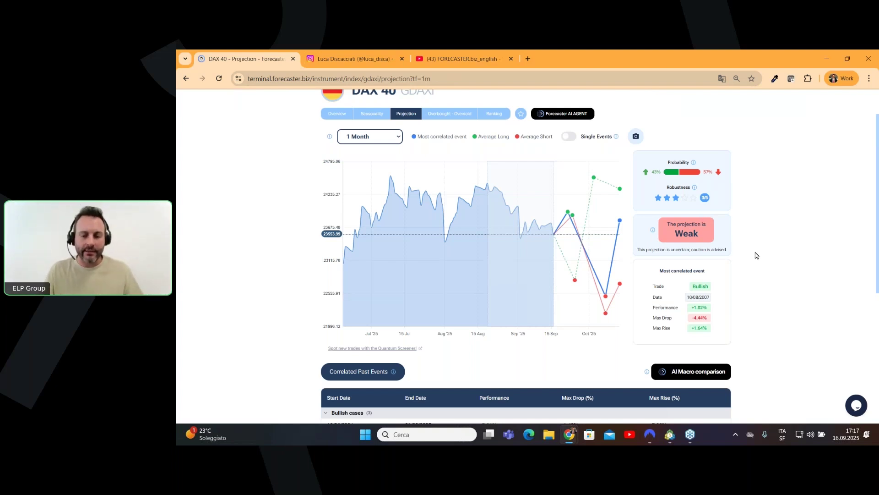
pyautogui.scroll(-2, 761, 275)
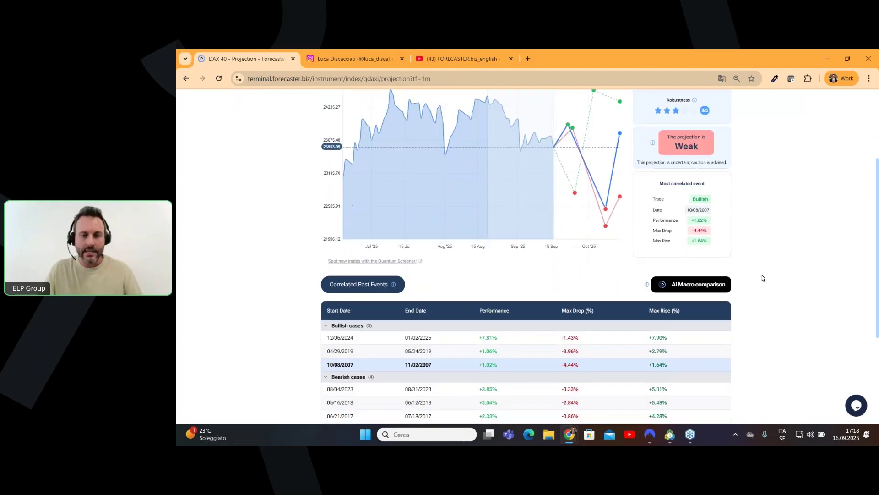
pyautogui.scroll(-1, 761, 278)
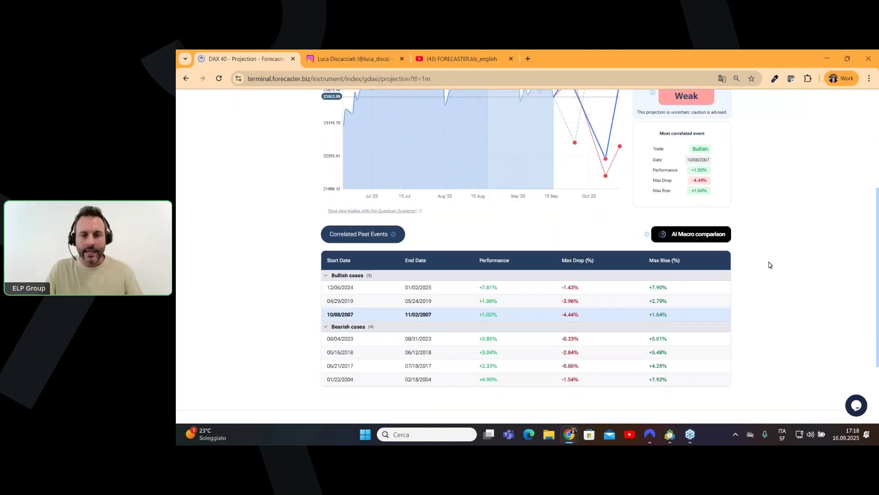
pyautogui.scroll(3, 766, 267)
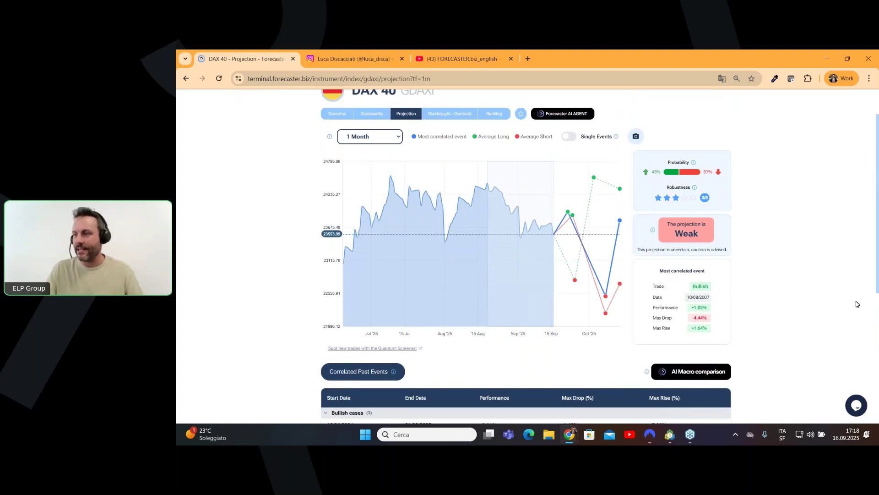
pyautogui.scroll(1, 805, 281)
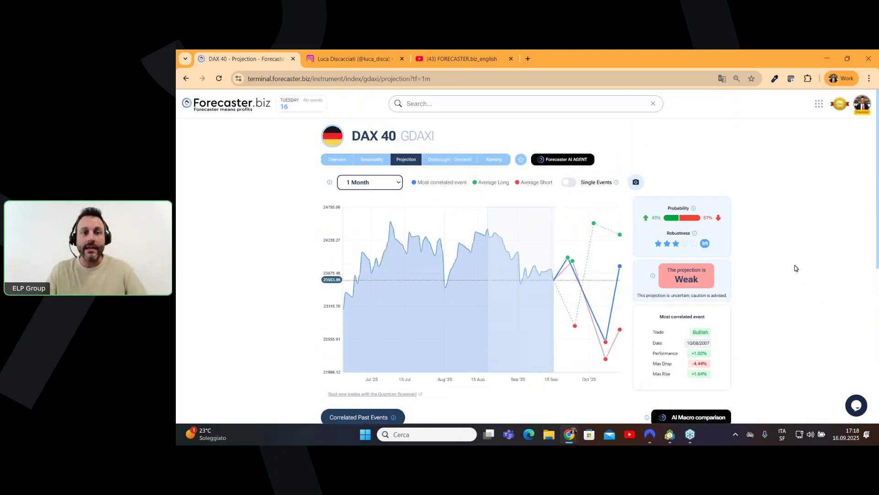
pyautogui.click(433, 160)
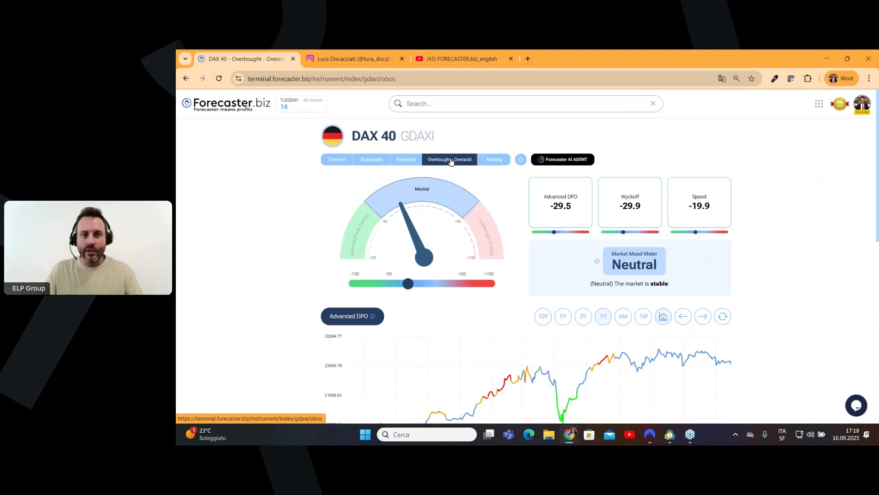
# Hide the volume bars on the Advanced DPO price chart and inspect the Market Mood Meter.
pyautogui.scroll(-5, 791, 257)
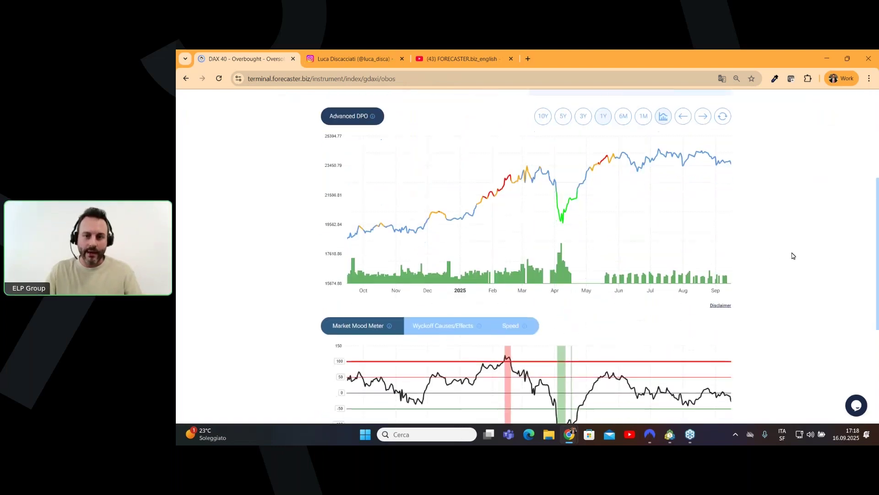
pyautogui.scroll(1, 662, 149)
pyautogui.click(663, 131)
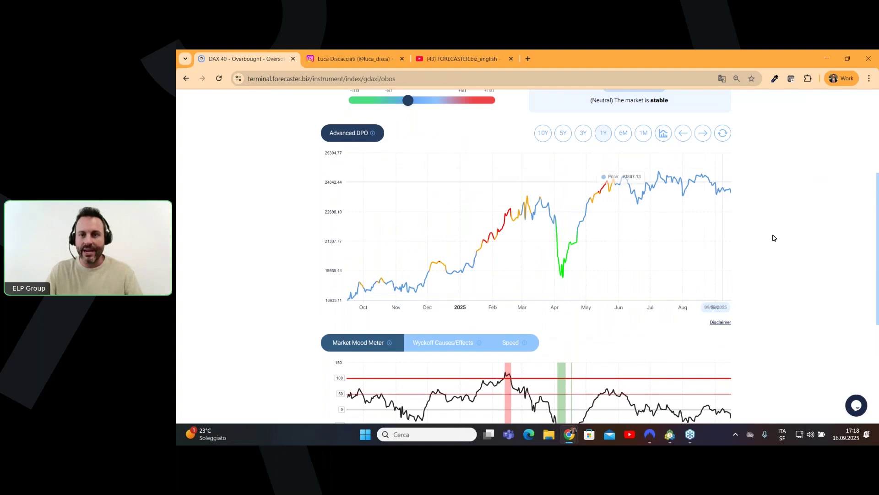
pyautogui.scroll(-1, 793, 243)
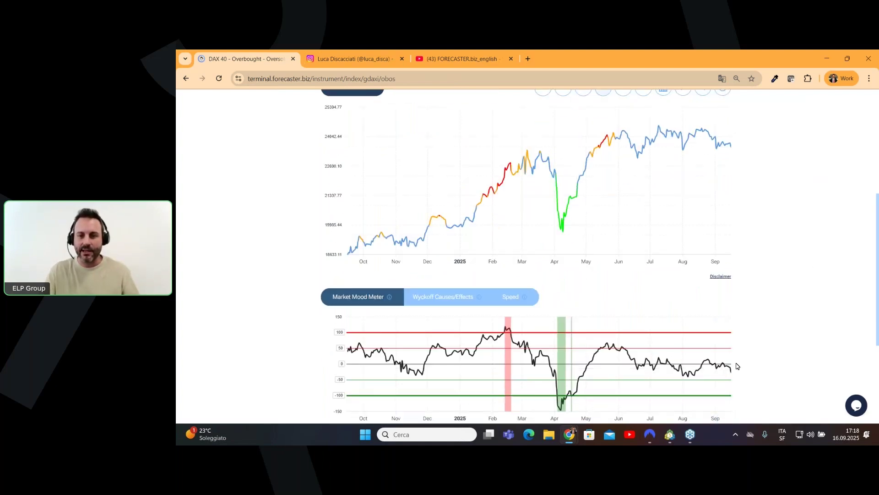
pyautogui.moveTo(735, 362)
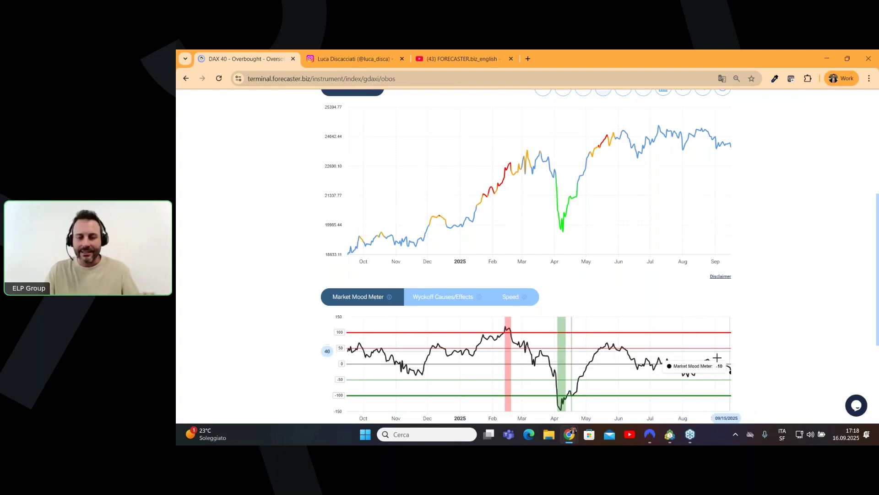
pyautogui.scroll(1, 750, 372)
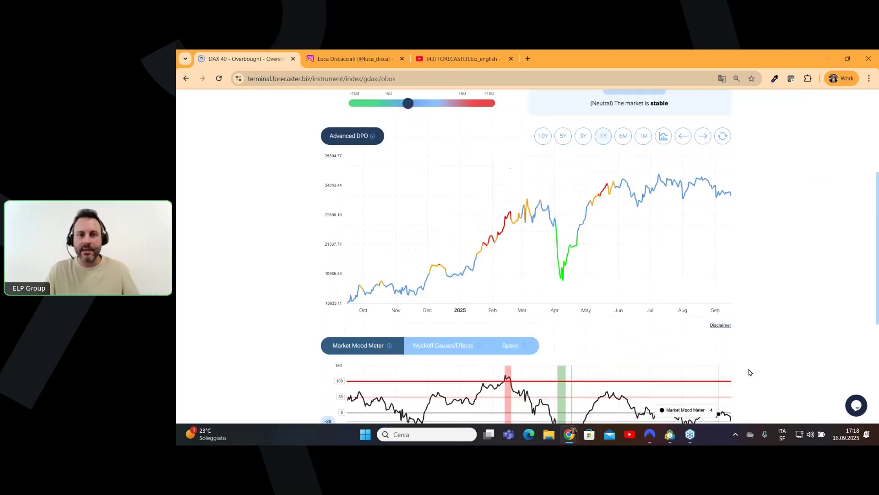
pyautogui.scroll(4, 750, 371)
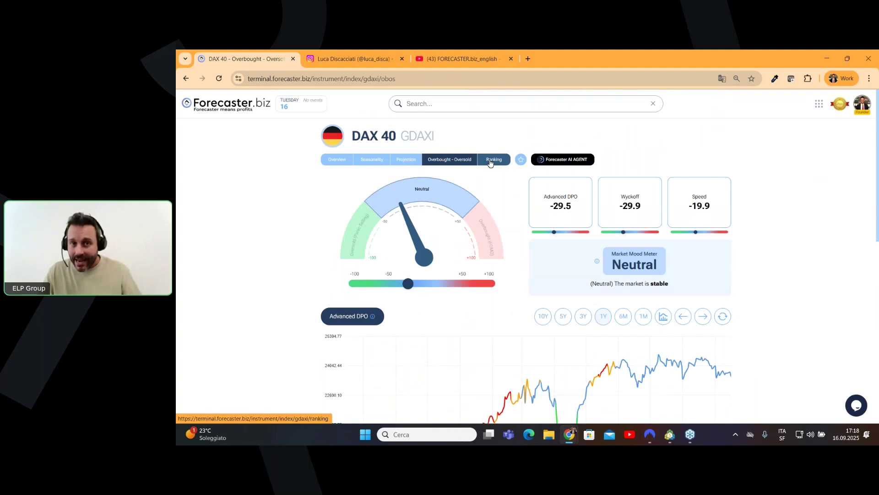
pyautogui.click(489, 163)
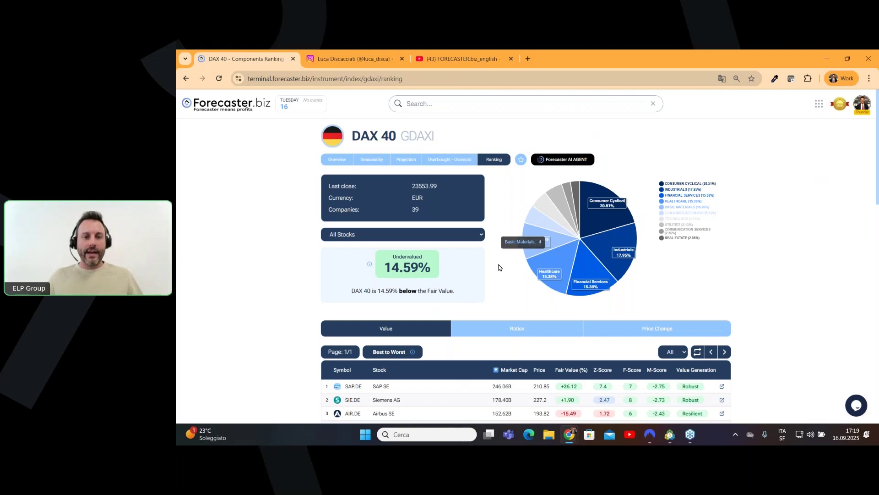
# Go back to the DAX 40 3 Months projection, rated Strong with 100% upside probability.
pyautogui.click(407, 159)
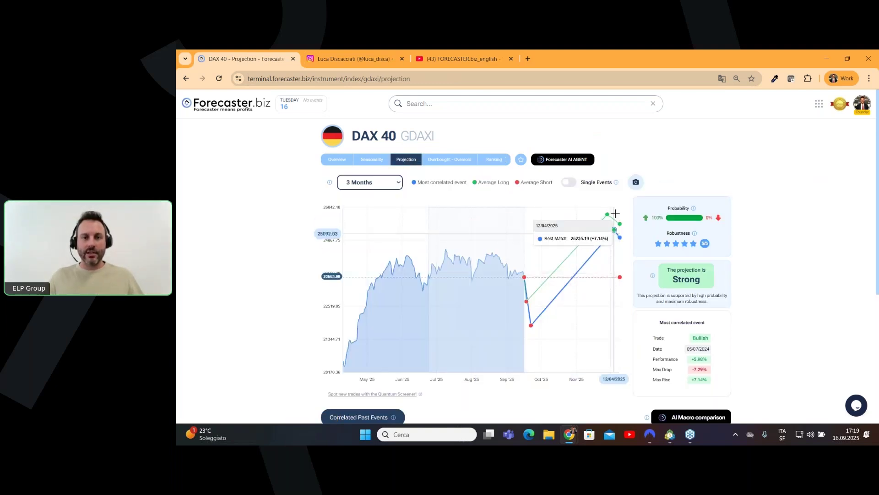
# In a new browser tab, search Google for 'yahoo finance' and open the Yahoo Finance site.
pyautogui.click(529, 60)
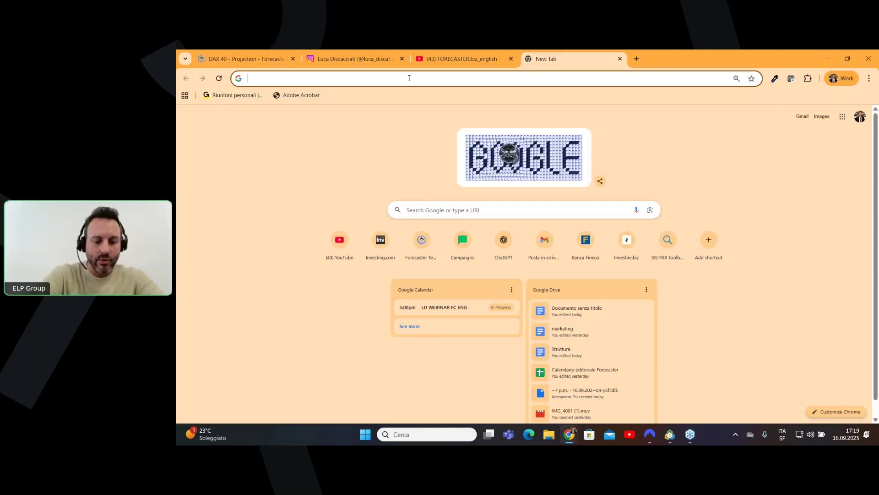
pyautogui.write('yaho fine')
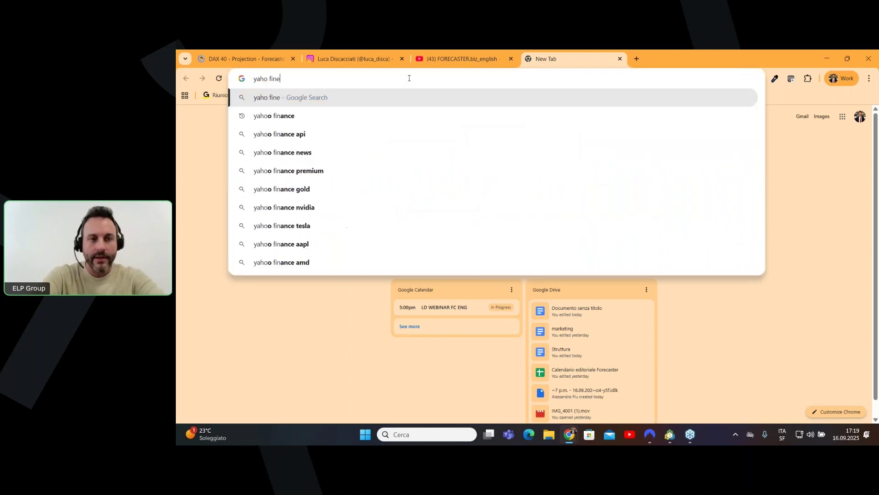
pyautogui.press('Down')
pyautogui.press('Return')
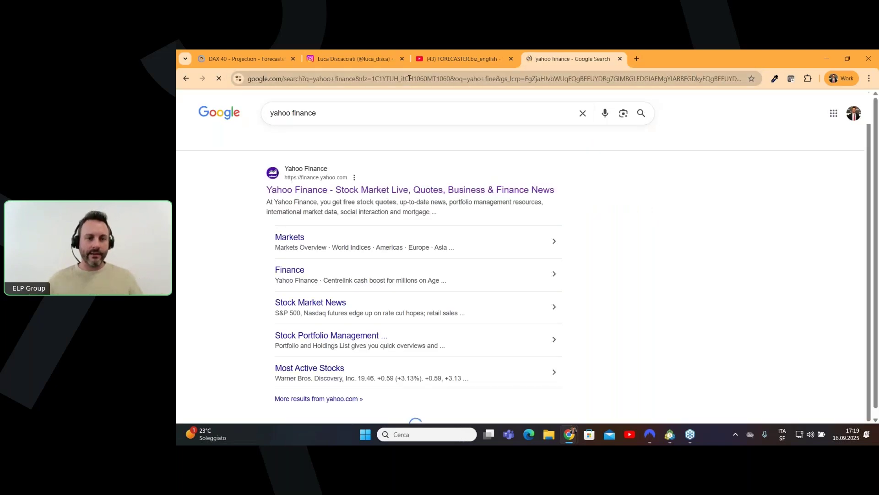
pyautogui.click(312, 189)
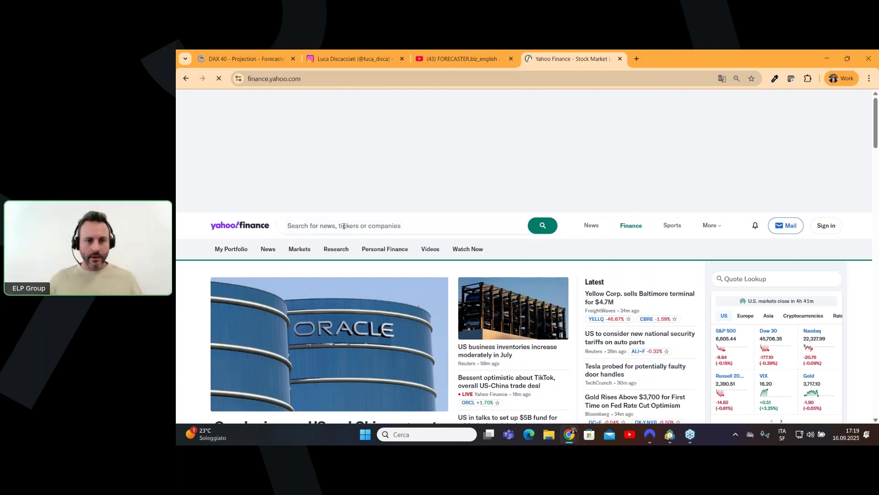
pyautogui.click(344, 226)
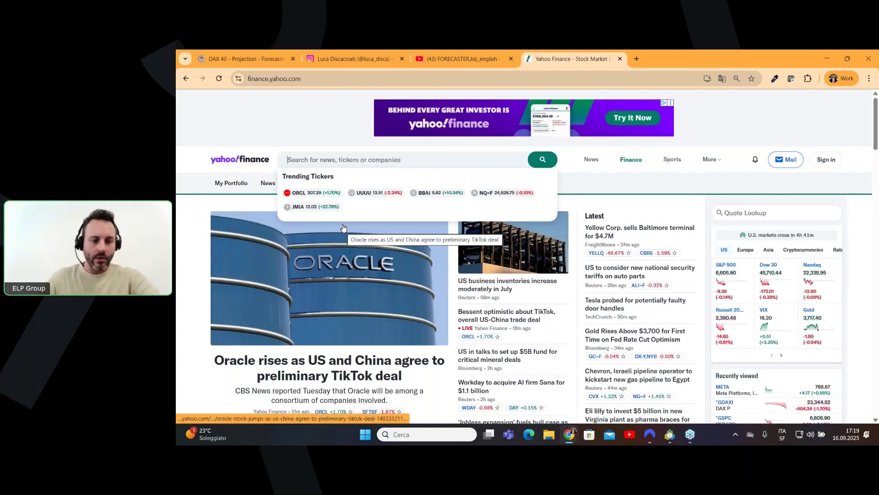
# Look up 'dax' on Yahoo Finance and open the ^GDAXI full chart, panned to March–September 2025.
pyautogui.write('dax')
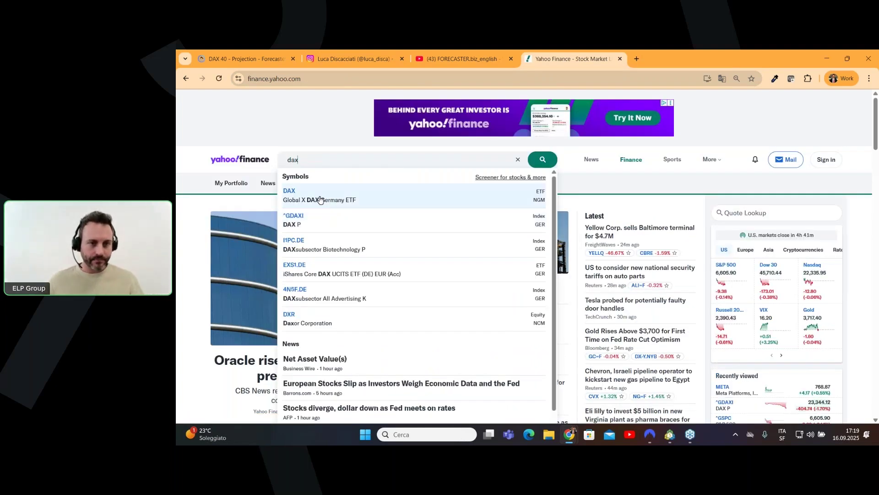
pyautogui.click(304, 221)
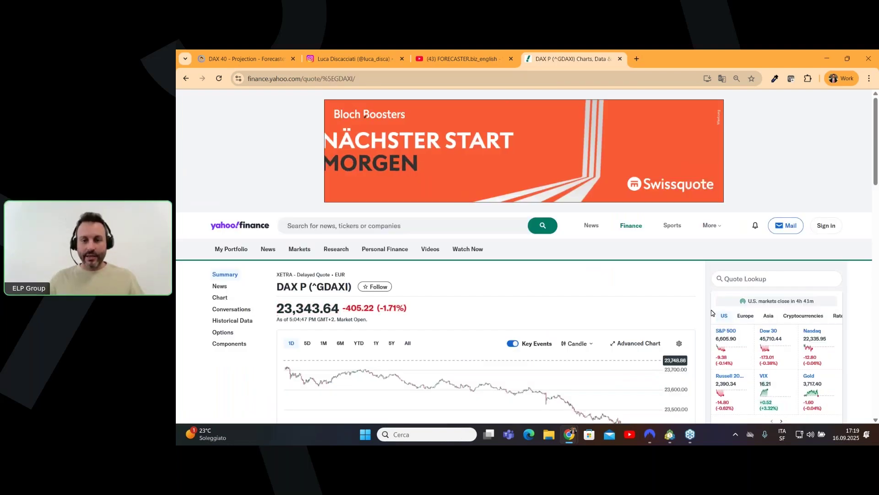
pyautogui.scroll(-2, 712, 313)
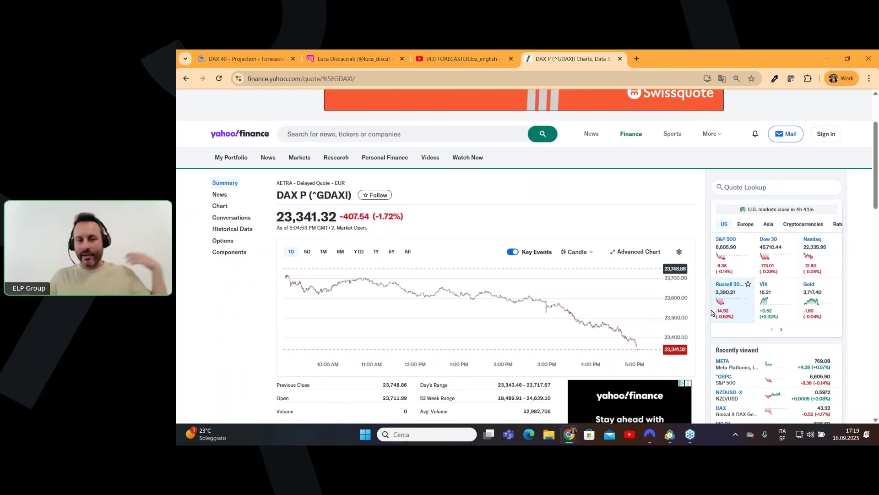
pyautogui.click(634, 253)
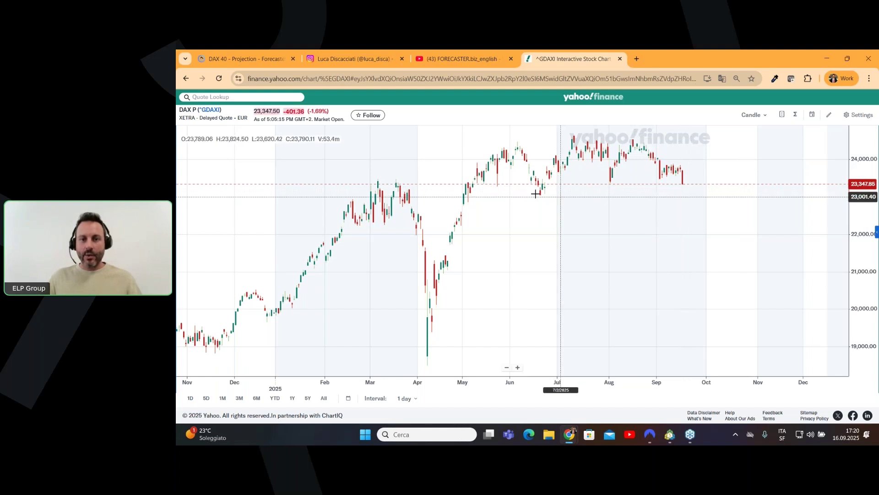
pyautogui.scroll(5, 538, 193)
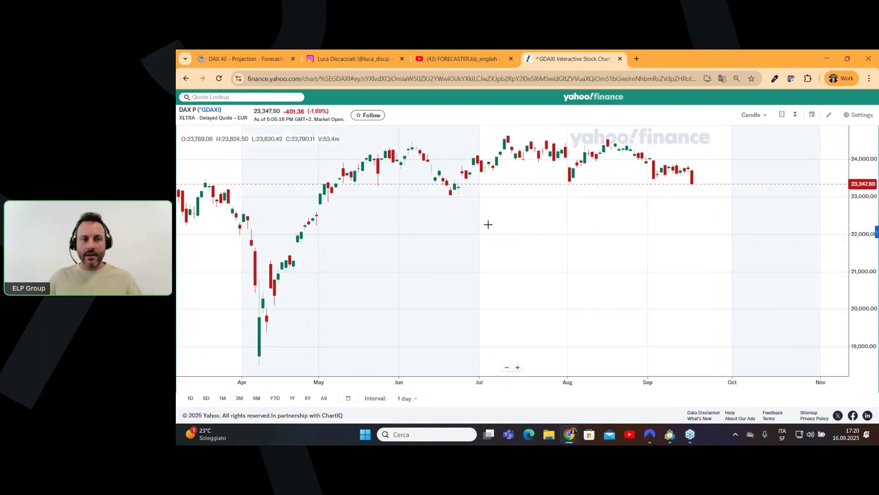
pyautogui.hscroll(-2, 497, 232)
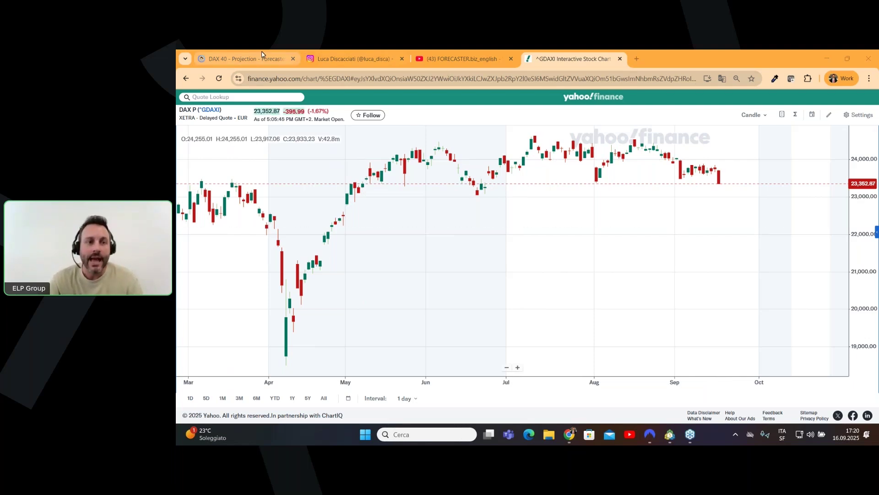
pyautogui.click(275, 58)
# Review the DAX 40 Overbought-Oversold page and its Neutral Market Mood Meter.
pyautogui.click(445, 160)
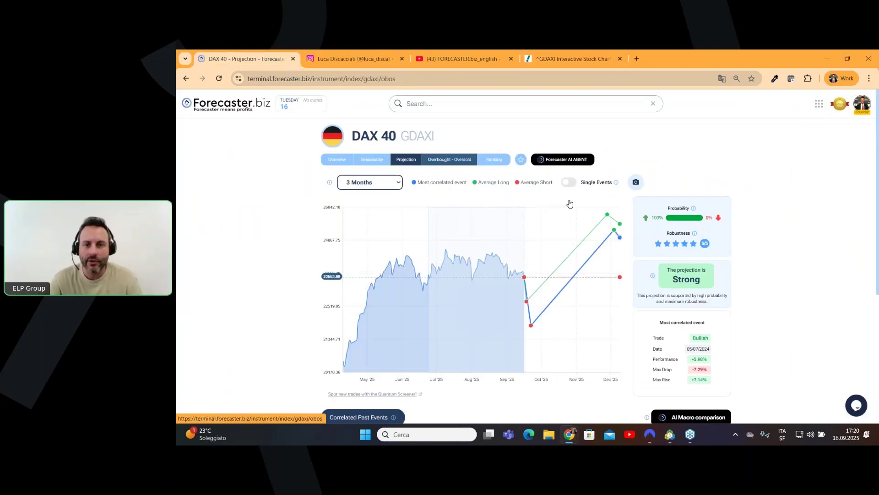
pyautogui.scroll(-1, 852, 271)
pyautogui.scroll(-5, 839, 257)
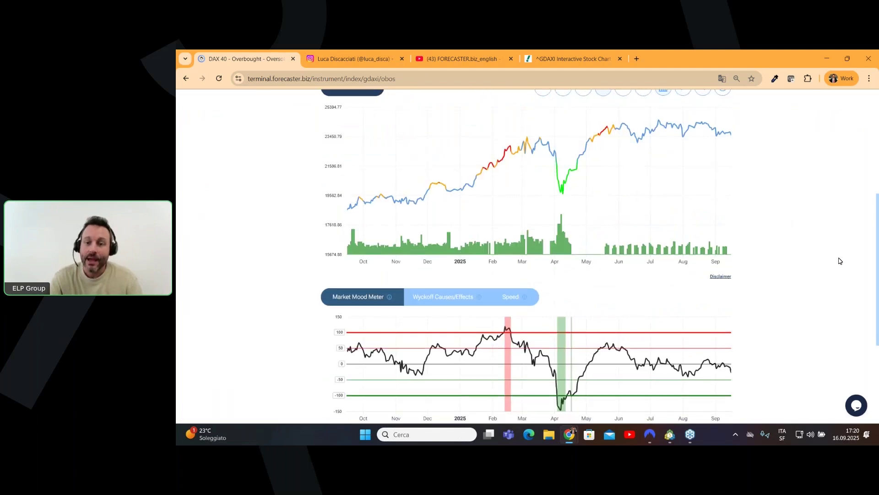
pyautogui.scroll(1, 841, 263)
pyautogui.scroll(-1, 840, 262)
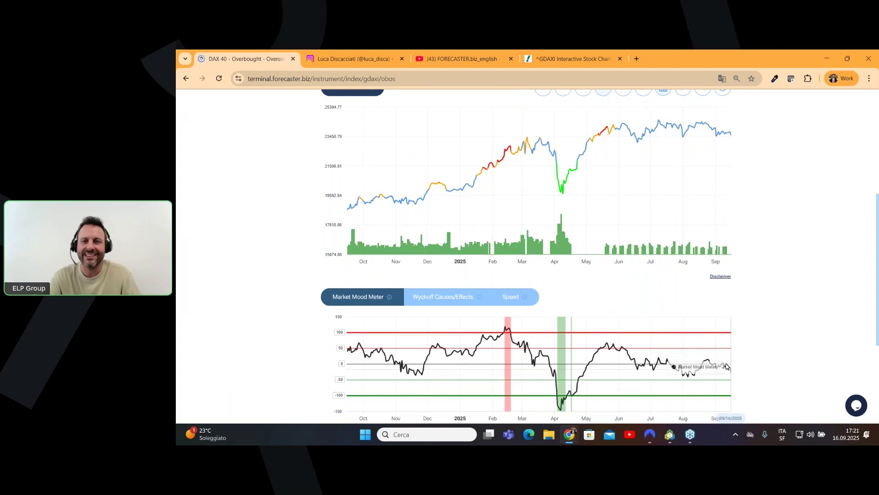
pyautogui.scroll(1, 733, 371)
pyautogui.scroll(4, 733, 371)
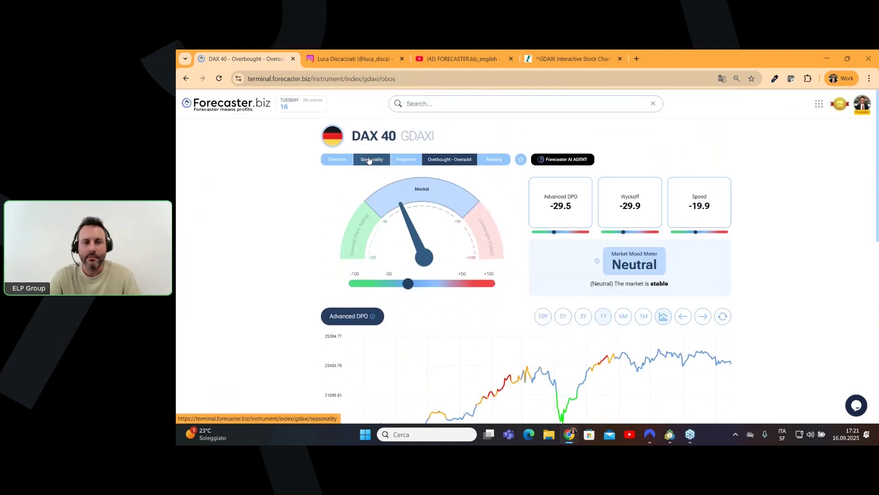
pyautogui.click(575, 58)
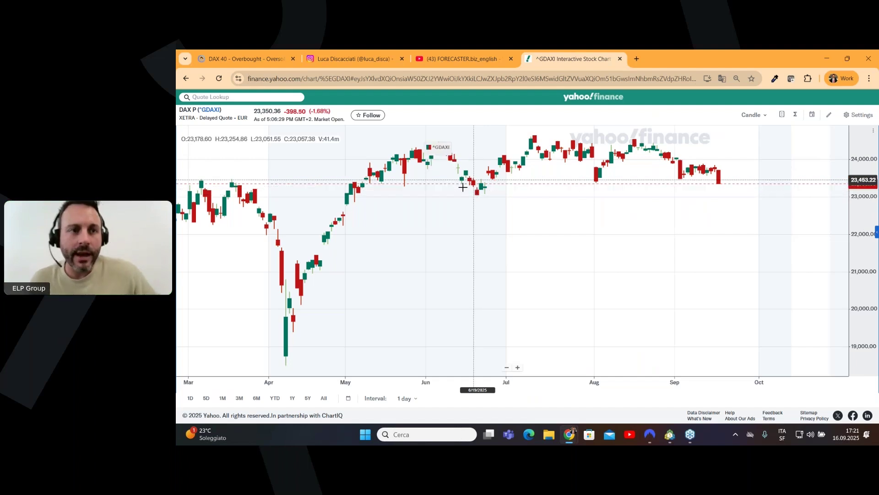
# Open the DAX 40 seasonality chart and add the 10-year average alongside the 5-year line.
pyautogui.click(242, 60)
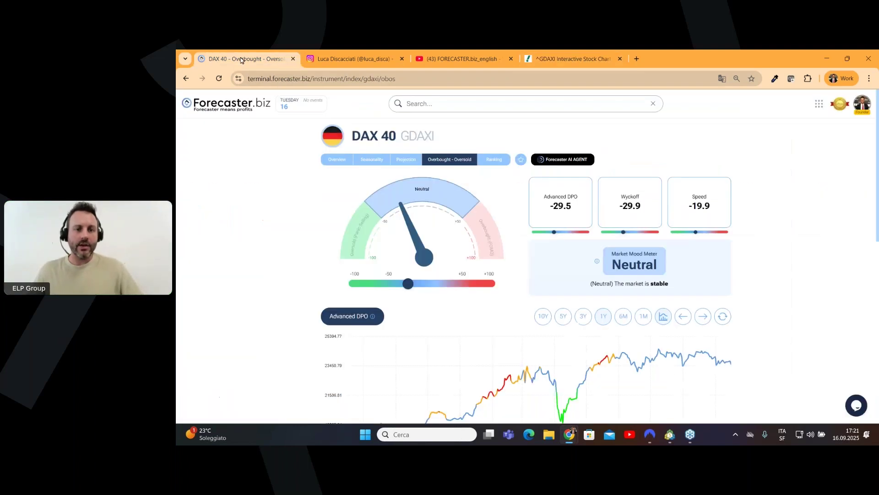
pyautogui.click(372, 159)
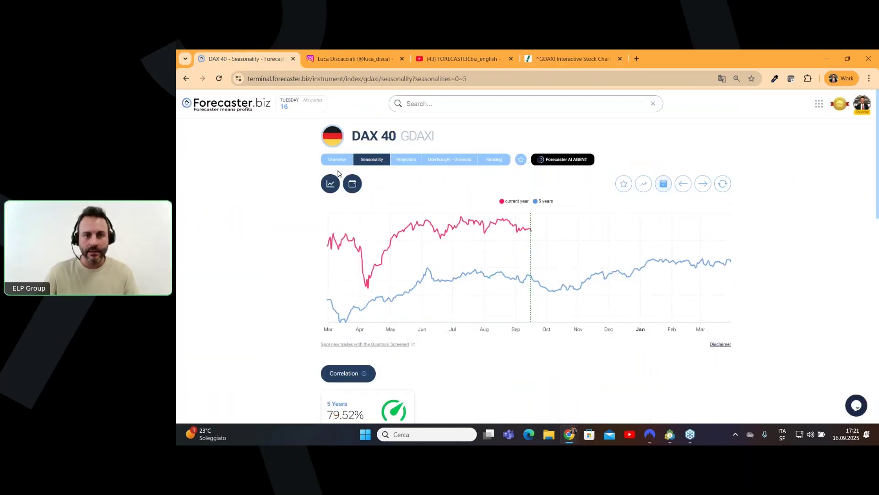
pyautogui.click(330, 183)
pyautogui.click(333, 256)
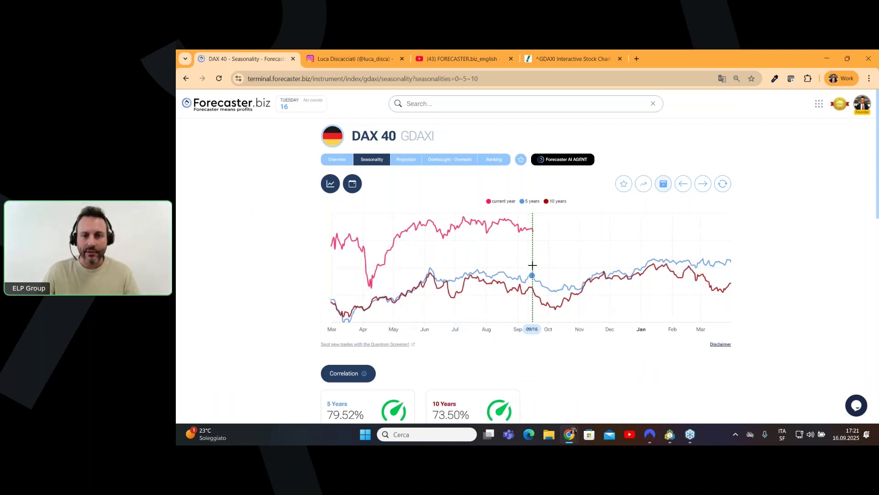
# Mark a 09/15–10/08 trade window and switch the statistics to short trades.
pyautogui.moveTo(534, 265); pyautogui.dragTo(556, 266)
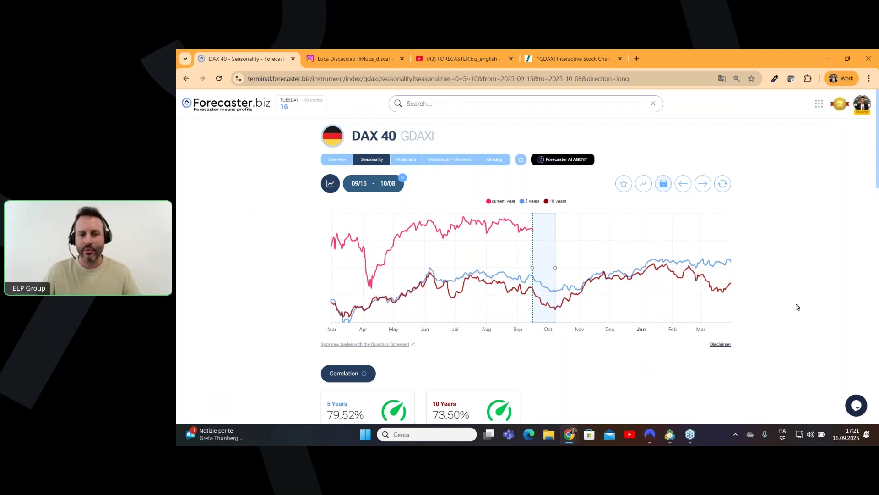
pyautogui.scroll(-2, 798, 306)
pyautogui.scroll(-2, 798, 307)
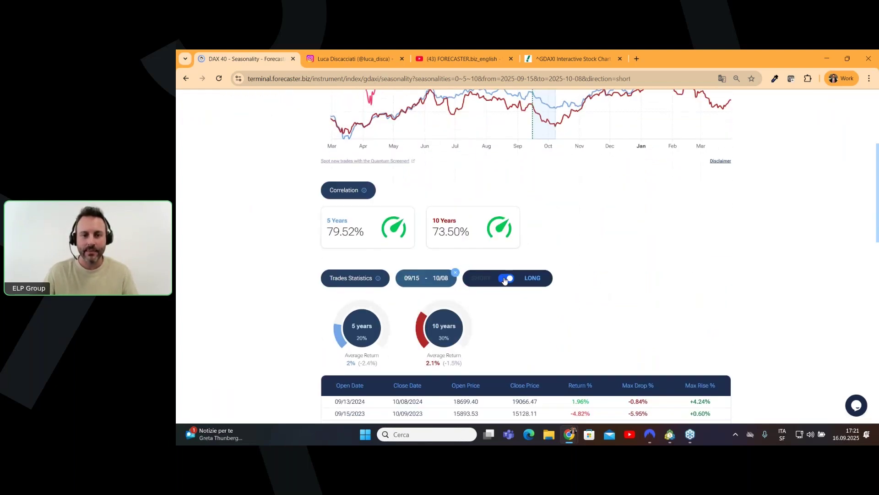
pyautogui.click(506, 279)
pyautogui.scroll(-1, 618, 306)
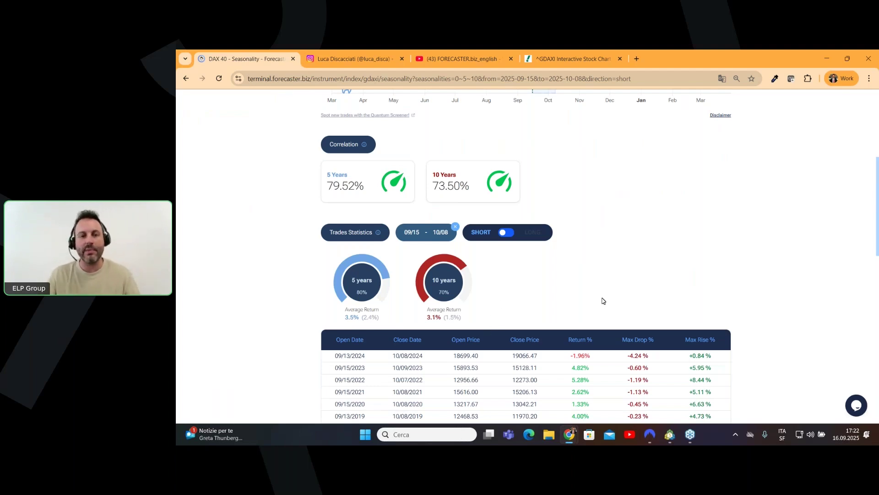
pyautogui.scroll(-1, 589, 285)
pyautogui.scroll(2, 589, 285)
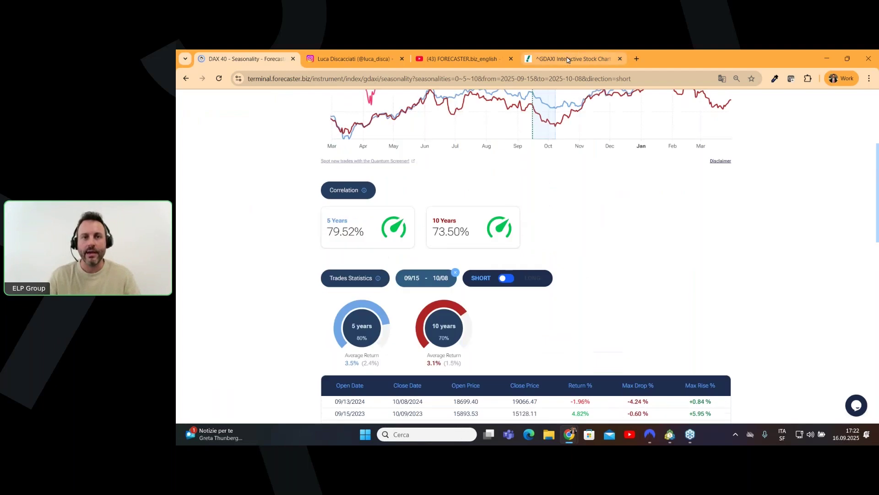
pyautogui.click(568, 60)
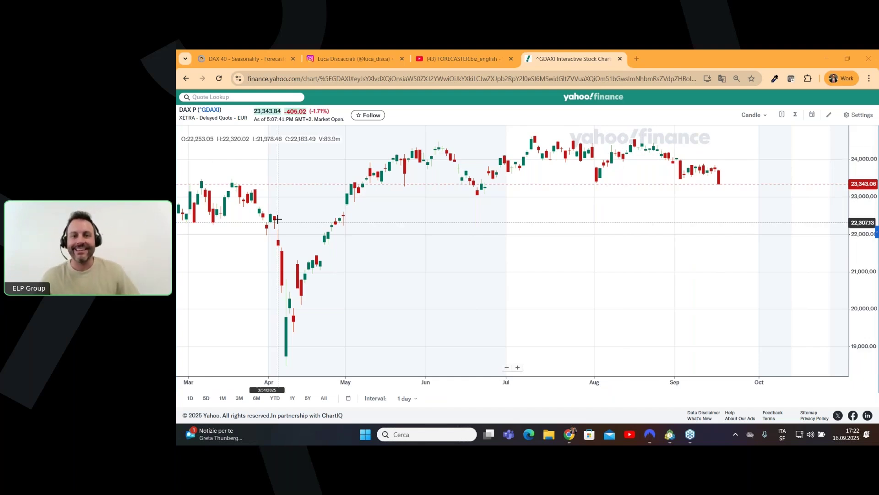
pyautogui.scroll(-5, 355, 224)
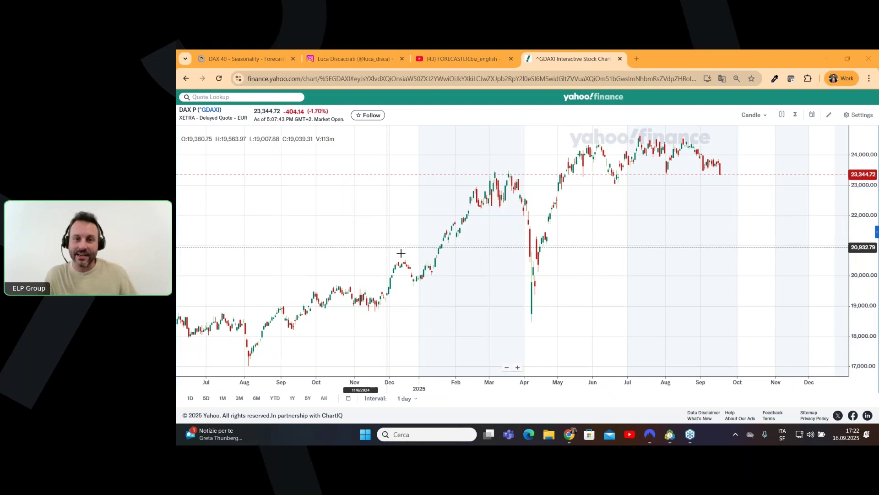
pyautogui.scroll(5, 446, 238)
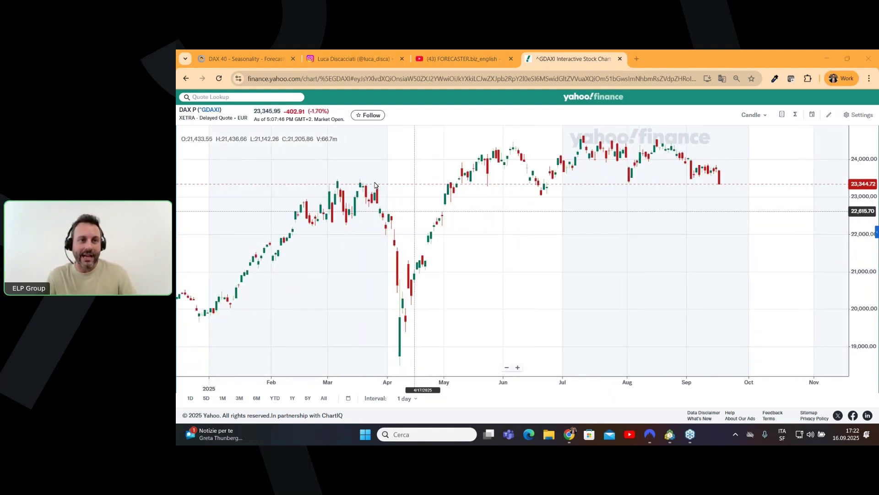
pyautogui.click(263, 58)
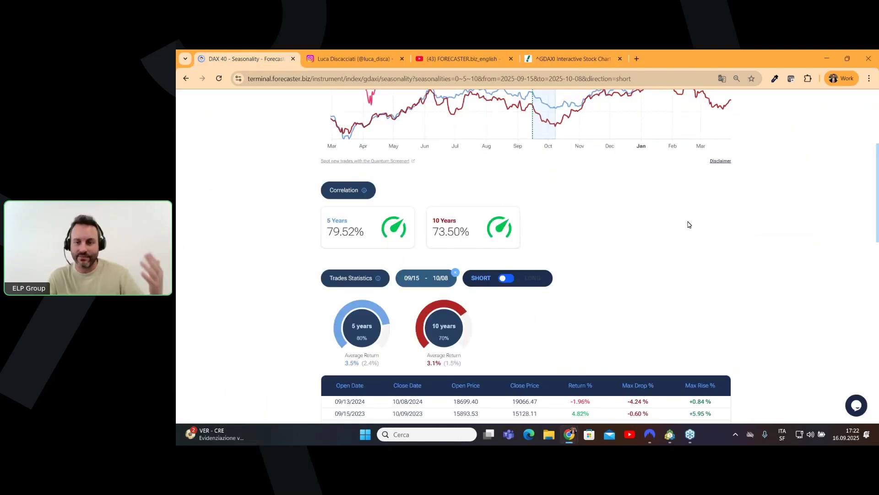
# Go to the DAX 40 Projection view: Strong 3-month outlook, 100% probability, 5/5 robustness.
pyautogui.scroll(3, 686, 224)
pyautogui.scroll(2, 689, 225)
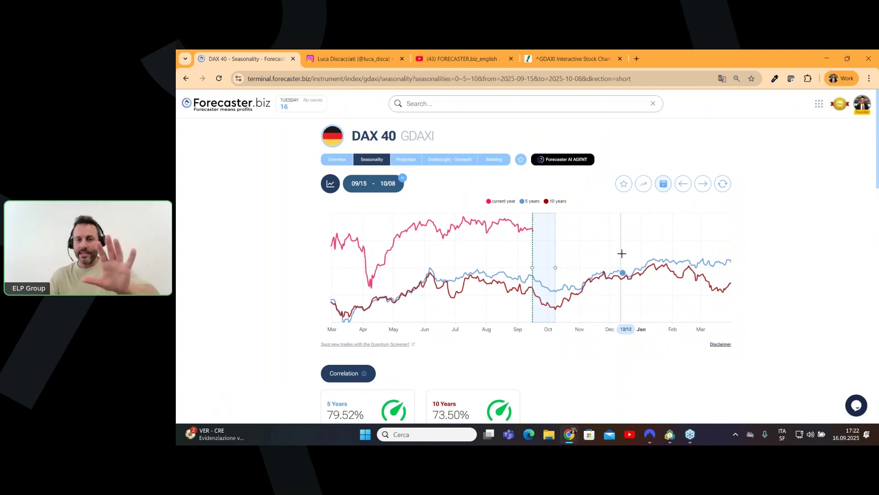
pyautogui.click(398, 166)
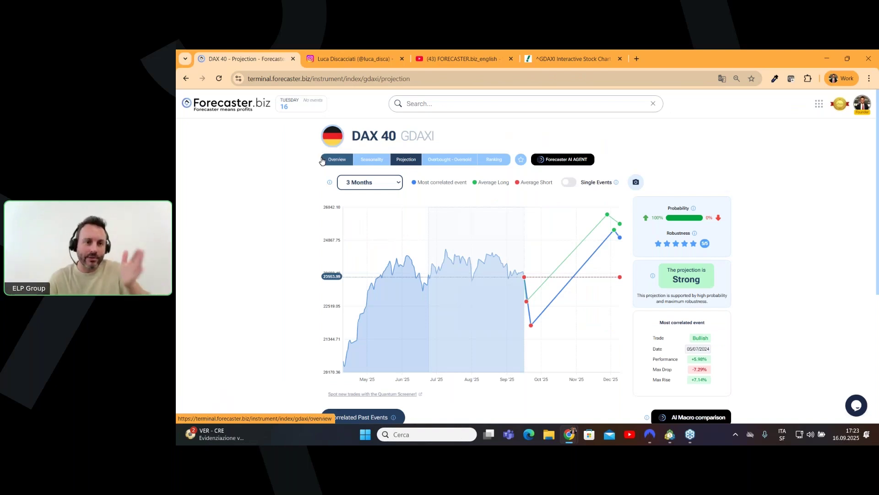
pyautogui.click(344, 160)
pyautogui.click(380, 159)
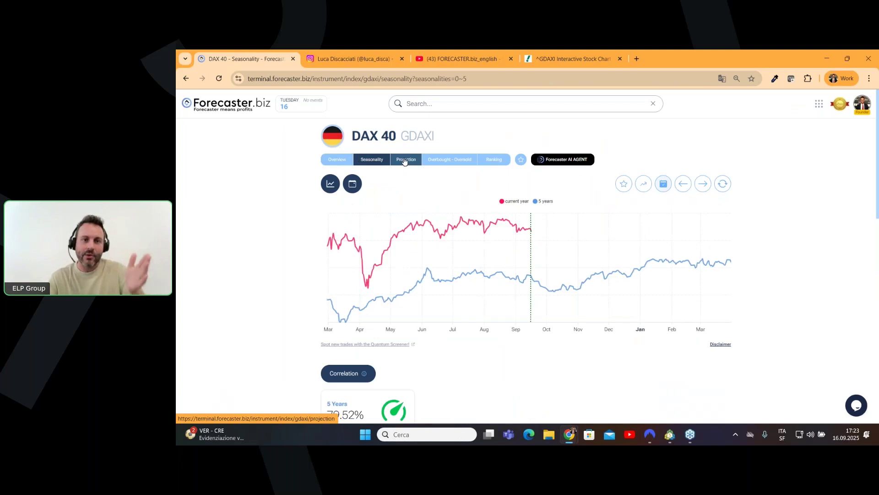
pyautogui.click(405, 160)
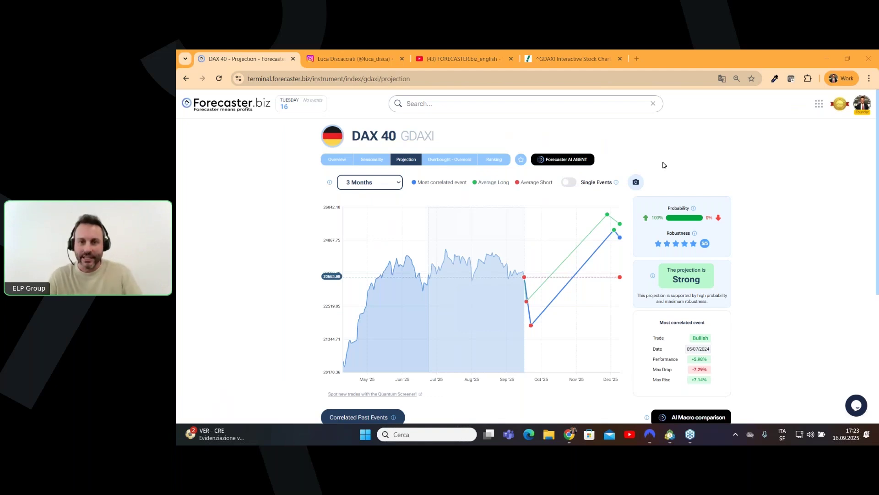
# Open COT Reports from the tools grid and browse the Currencies, Metals and Stock Indexes lists.
pyautogui.click(819, 104)
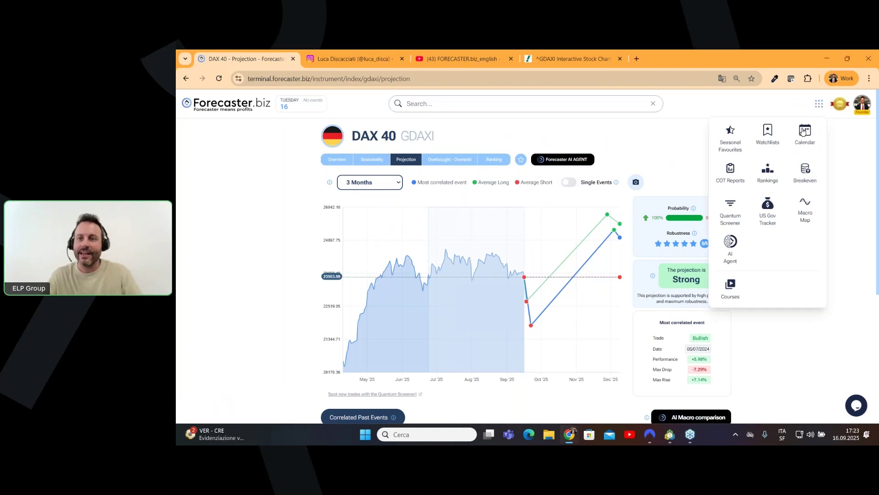
pyautogui.click(731, 173)
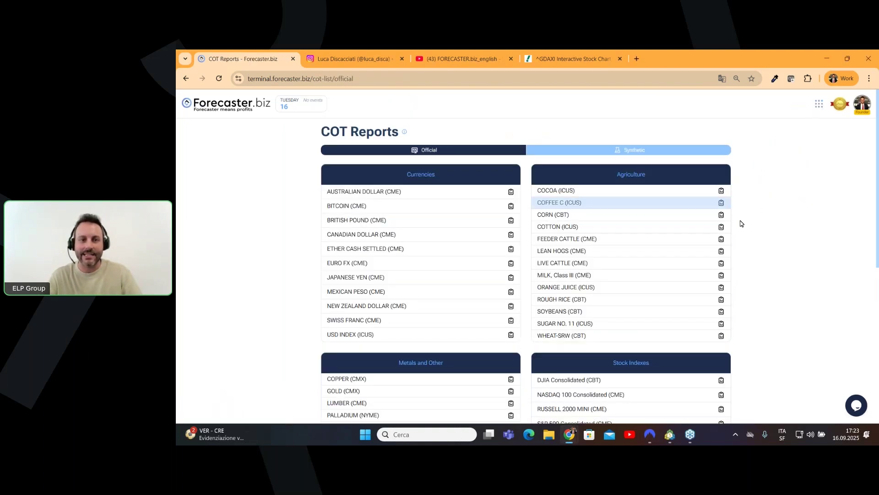
pyautogui.scroll(-1, 763, 205)
pyautogui.scroll(-2, 763, 207)
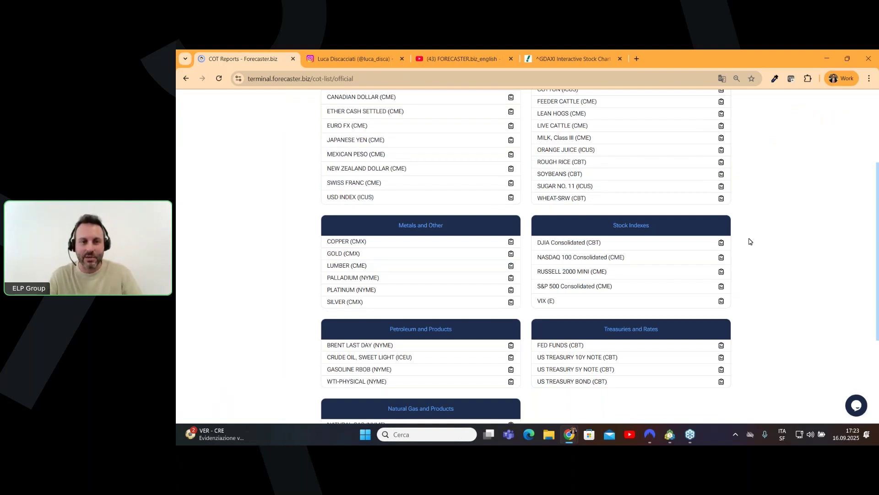
pyautogui.scroll(-1, 757, 241)
pyautogui.scroll(1, 757, 241)
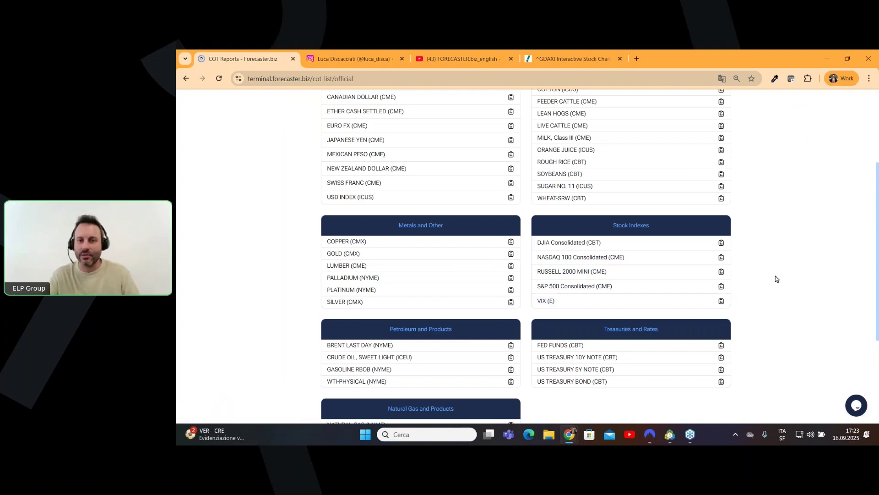
pyautogui.scroll(2, 776, 278)
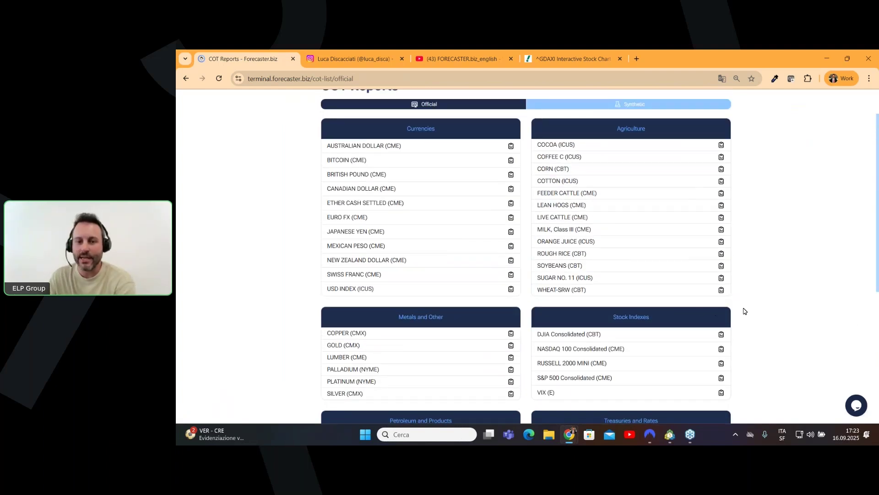